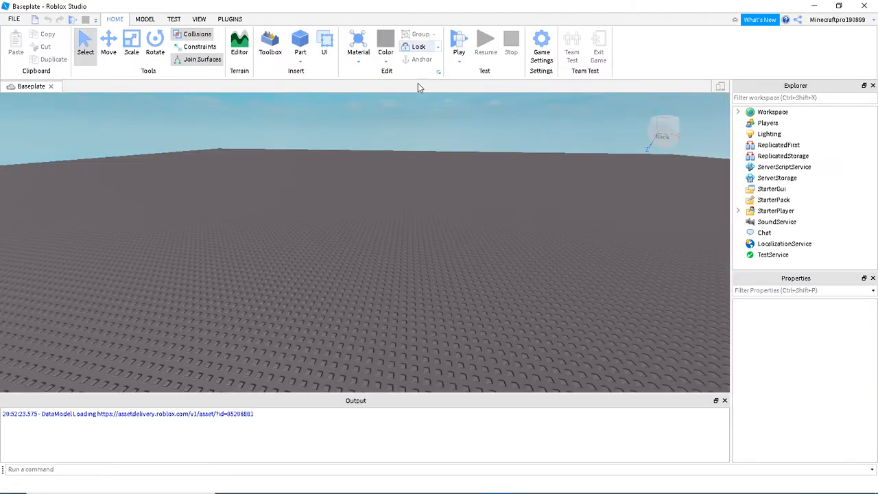
Examine the baseplate's studded surface and outer edges from close up and far away.
{"action": "scroll", "coordinate": [421, 145], "scroll_direction": "down", "scroll_amount": 10}
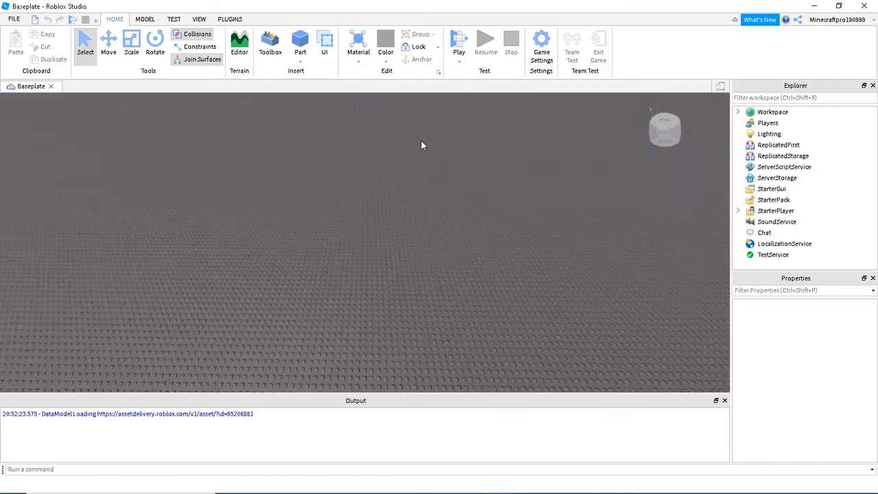
{"action": "scroll", "coordinate": [421, 144], "scroll_direction": "down", "scroll_amount": 10}
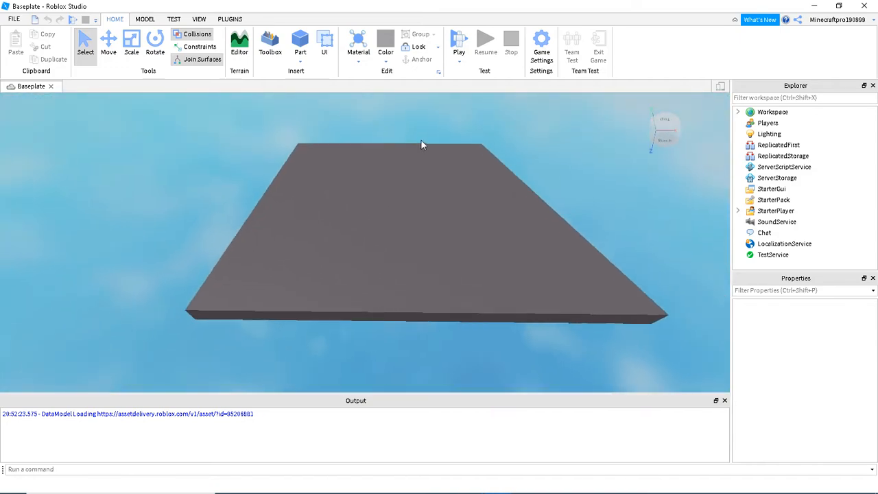
{"action": "scroll", "coordinate": [422, 144], "scroll_direction": "up", "scroll_amount": 3}
{"action": "right_click_drag", "start_coordinate": [421, 145], "coordinate": [424, 149]}
{"action": "scroll", "coordinate": [421, 145], "scroll_direction": "down", "scroll_amount": 3}
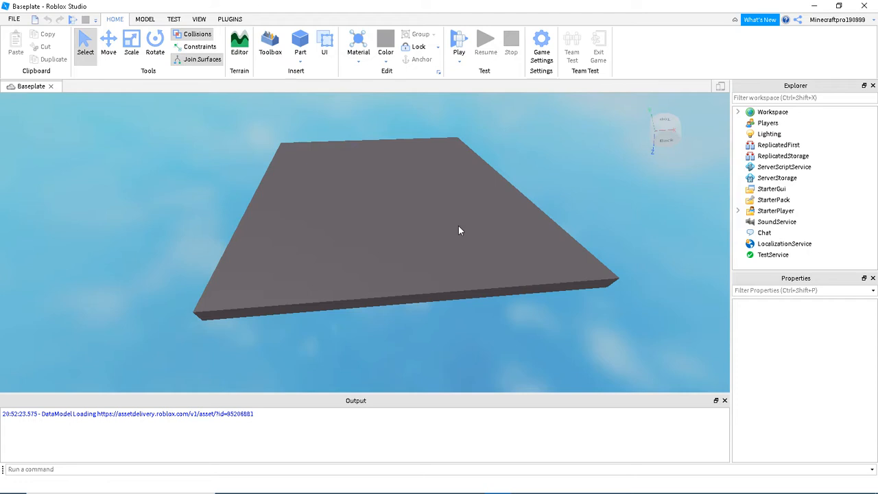
{"action": "mouse_move", "coordinate": [458, 225]}
{"action": "right_mouse_down"}
{"action": "mouse_move", "coordinate": [409, 259]}
{"action": "mouse_move", "coordinate": [458, 226]}
{"action": "mouse_move", "coordinate": [458, 215]}
{"action": "mouse_move", "coordinate": [457, 234]}
{"action": "right_mouse_up"}
{"action": "scroll", "coordinate": [435, 276], "scroll_direction": "up", "scroll_amount": 6}
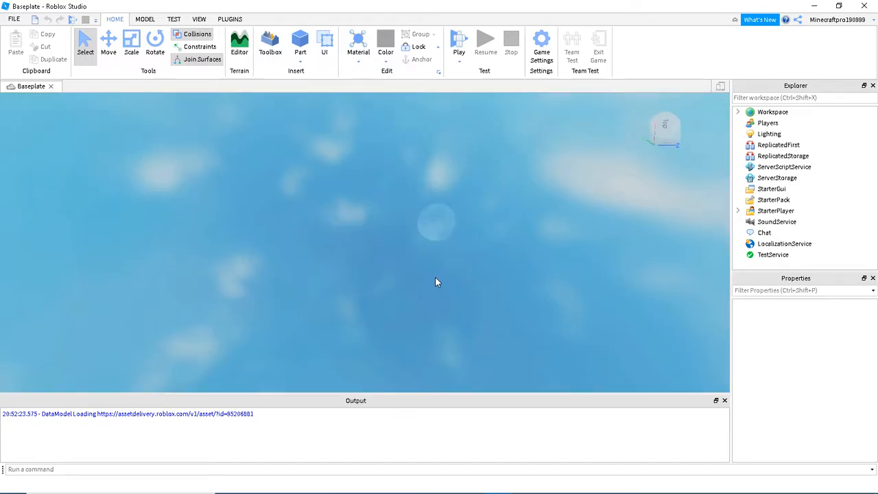
{"action": "scroll", "coordinate": [435, 278], "scroll_direction": "down", "scroll_amount": 6}
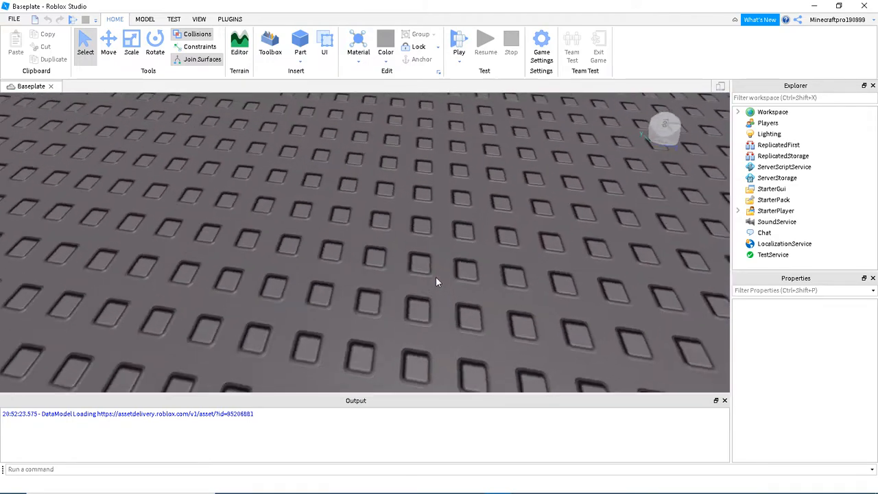
{"action": "scroll", "coordinate": [435, 281], "scroll_direction": "down", "scroll_amount": 2}
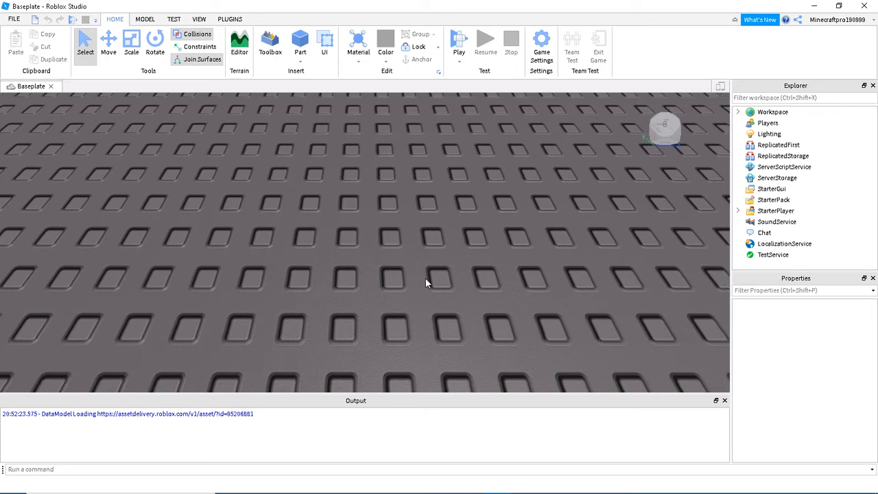
{"action": "scroll", "coordinate": [441, 280], "scroll_direction": "down", "scroll_amount": 15}
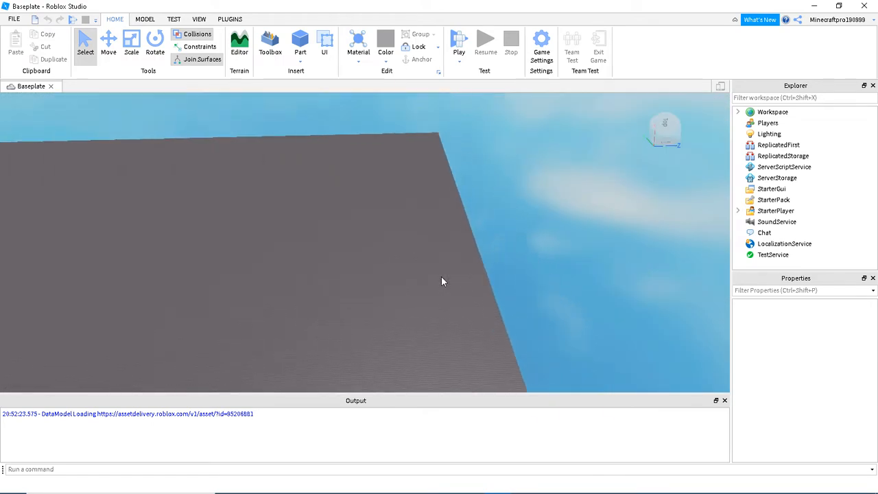
{"action": "right_click_drag", "start_coordinate": [441, 280], "coordinate": [441, 280]}
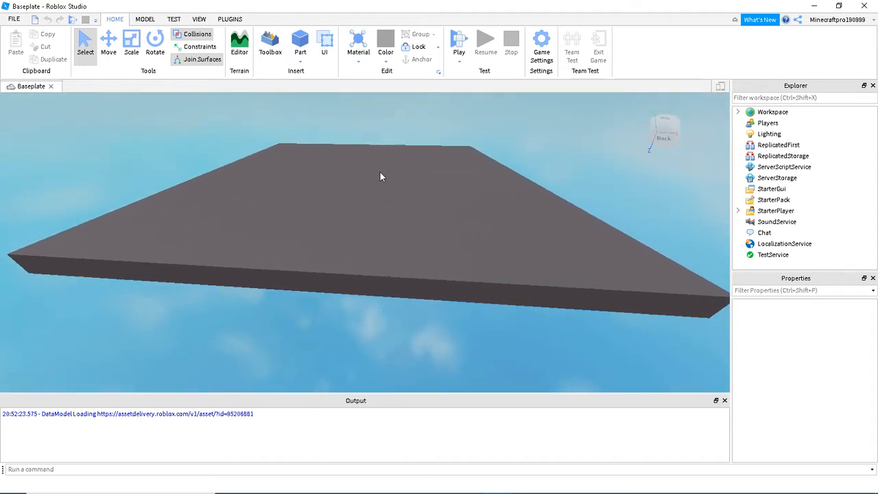
Expand the Workspace and select the Baseplate part, keeping the whole plate in view.
{"action": "left_click", "coordinate": [738, 113]}
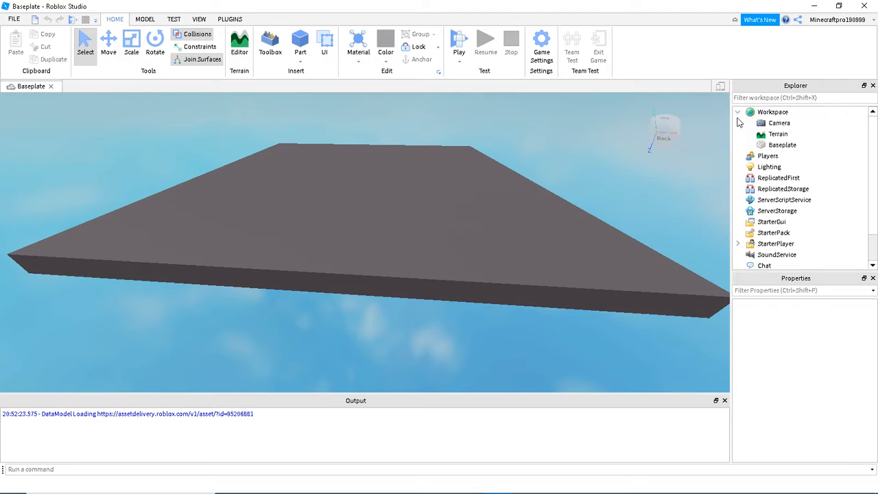
{"action": "left_click", "coordinate": [781, 145]}
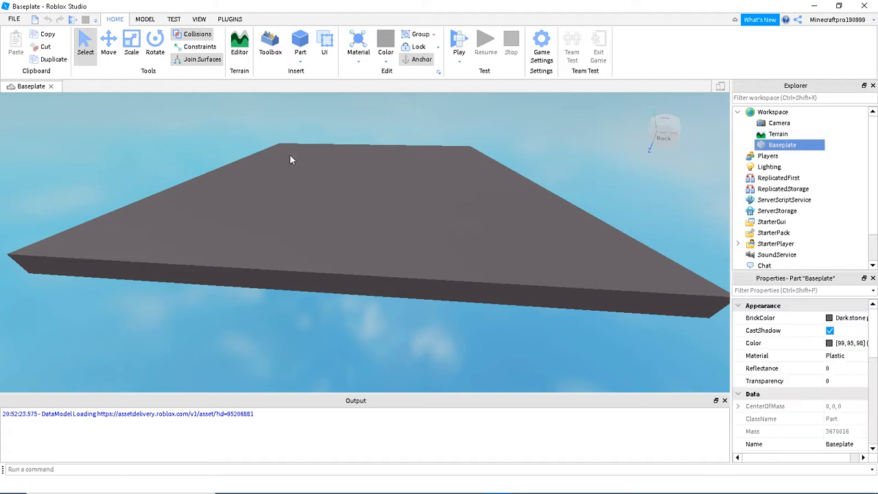
{"action": "right_click_drag", "start_coordinate": [445, 222], "coordinate": [449, 223]}
{"action": "key", "text": "w"}
{"action": "key", "text": "w"}
{"action": "right_click_drag", "start_coordinate": [356, 207], "coordinate": [354, 204]}
{"action": "scroll", "coordinate": [357, 207], "scroll_direction": "down", "scroll_amount": 8}
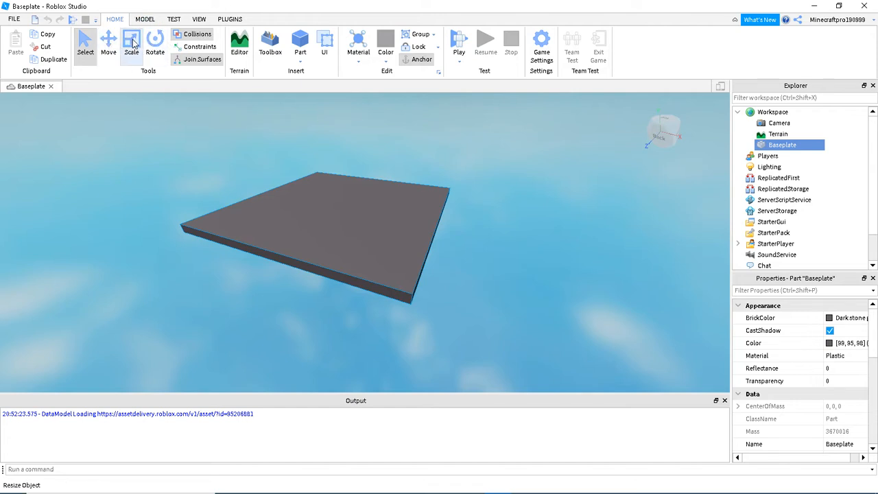
Try narrowing the baseplate along its X axis with the Scale tool and undo the resize.
{"action": "left_click", "coordinate": [110, 40]}
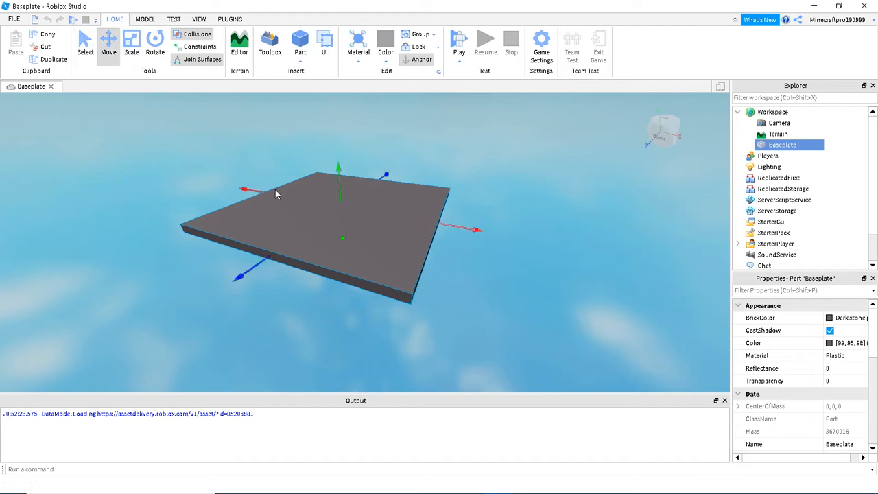
{"action": "left_click", "coordinate": [129, 54]}
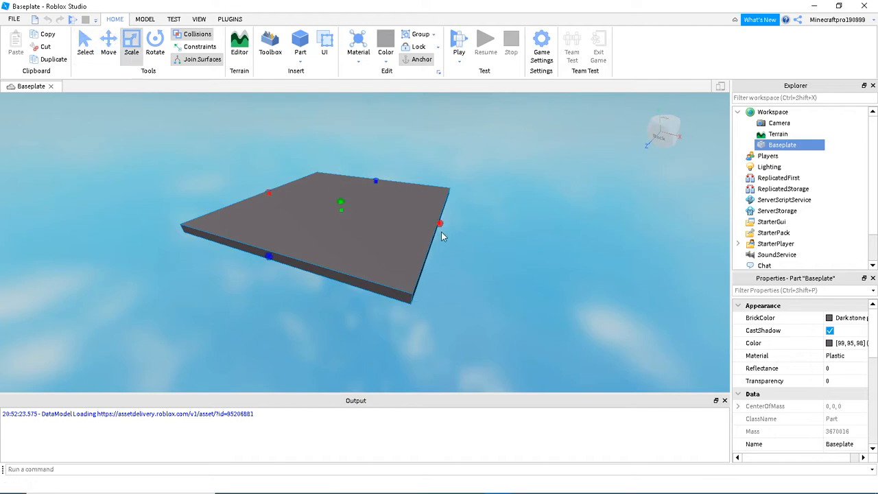
{"action": "left_click_drag", "start_coordinate": [391, 220], "coordinate": [301, 234]}
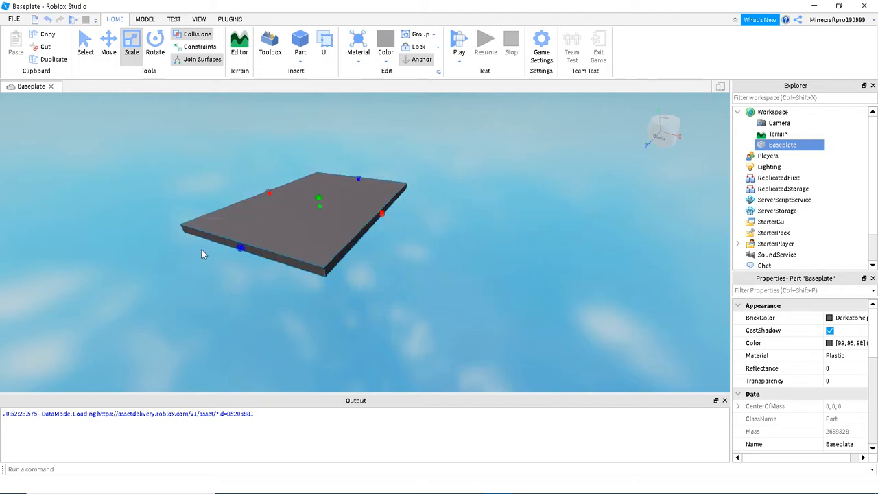
{"action": "key", "text": "ctrl+z"}
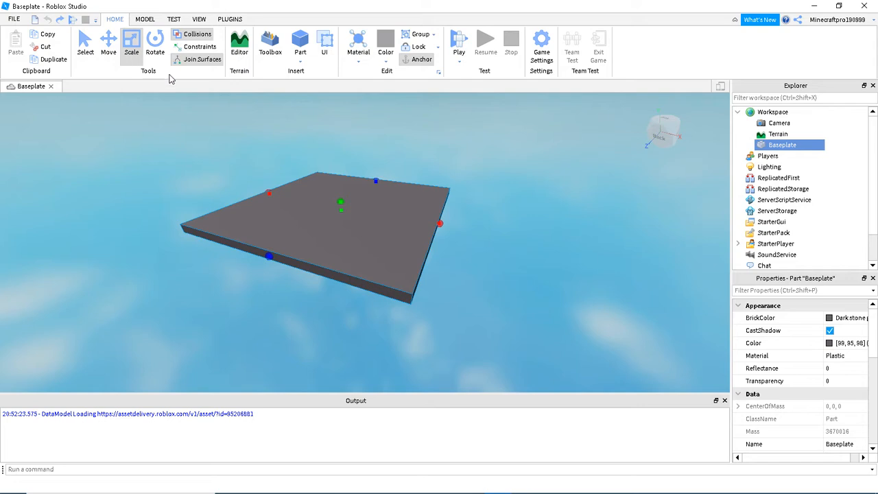
Try rotating the baseplate about its vertical axis with the Rotate tool and undo the rotation.
{"action": "left_click", "coordinate": [155, 45]}
{"action": "left_click_drag", "start_coordinate": [487, 234], "coordinate": [99, 140]}
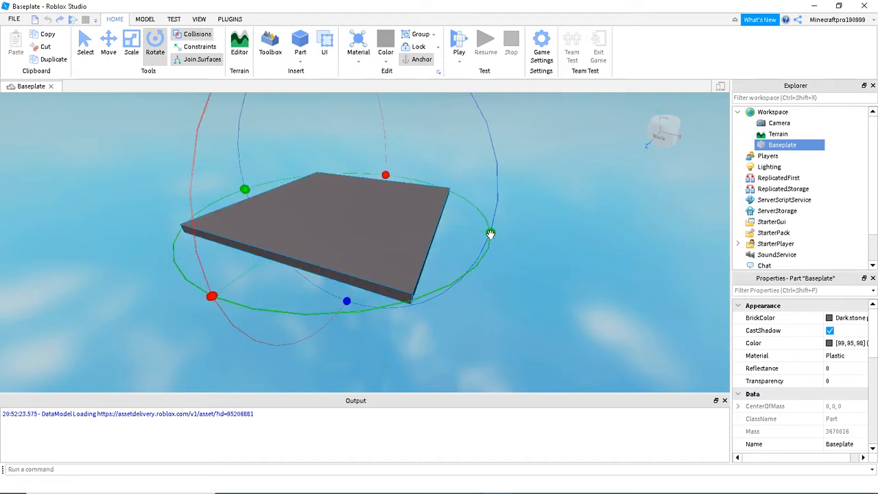
{"action": "left_click_drag", "start_coordinate": [491, 231], "coordinate": [484, 199]}
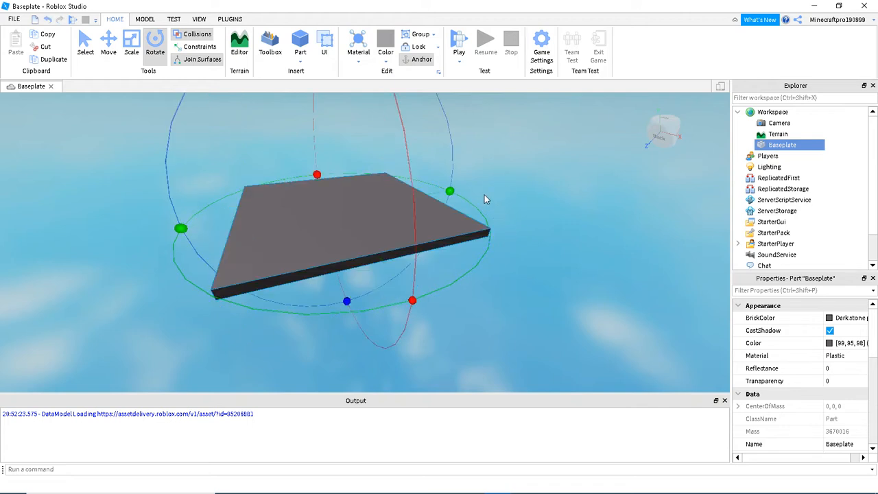
{"action": "key", "text": "ctrl+z"}
Scale the baseplate down horizontally into a much smaller rectangular platform.
{"action": "left_click", "coordinate": [529, 229]}
{"action": "right_click_drag", "start_coordinate": [530, 229], "coordinate": [528, 226]}
{"action": "scroll", "coordinate": [530, 229], "scroll_direction": "up", "scroll_amount": 4}
{"action": "left_click", "coordinate": [131, 57]}
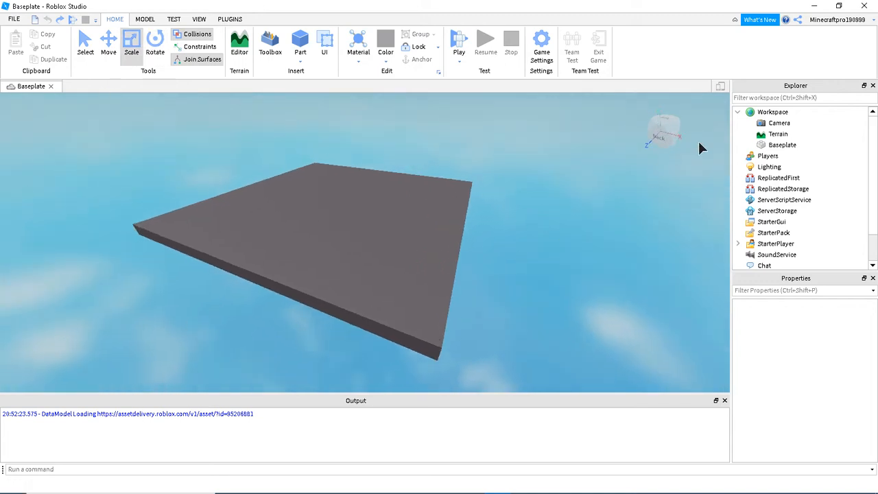
{"action": "left_click", "coordinate": [778, 146]}
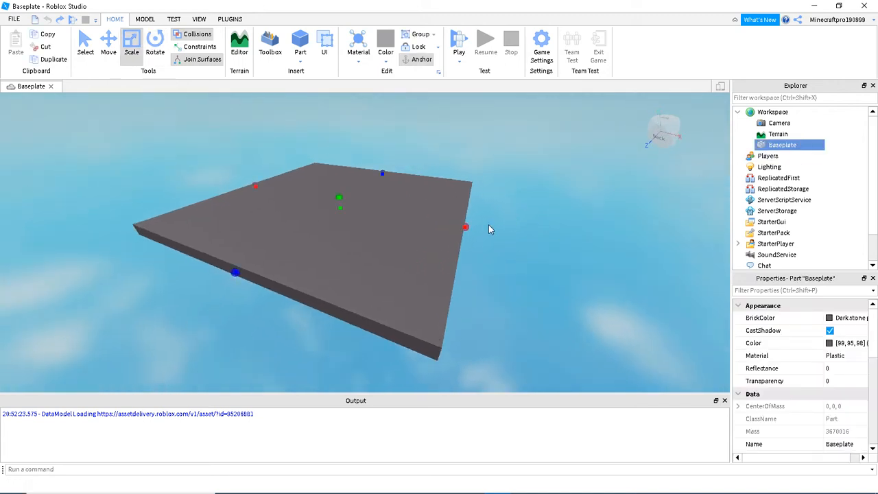
{"action": "left_click_drag", "start_coordinate": [465, 227], "coordinate": [266, 159]}
{"action": "right_click_drag", "start_coordinate": [489, 226], "coordinate": [489, 217]}
{"action": "scroll", "coordinate": [489, 217], "scroll_direction": "up", "scroll_amount": 2}
{"action": "scroll", "coordinate": [489, 217], "scroll_direction": "up", "scroll_amount": 6}
{"action": "scroll", "coordinate": [489, 217], "scroll_direction": "up", "scroll_amount": 3}
{"action": "left_click_drag", "start_coordinate": [557, 253], "coordinate": [492, 219]}
{"action": "right_click_drag", "start_coordinate": [529, 204], "coordinate": [529, 205]}
{"action": "scroll", "coordinate": [528, 204], "scroll_direction": "up", "scroll_amount": 3}
{"action": "scroll", "coordinate": [529, 204], "scroll_direction": "down", "scroll_amount": 2}
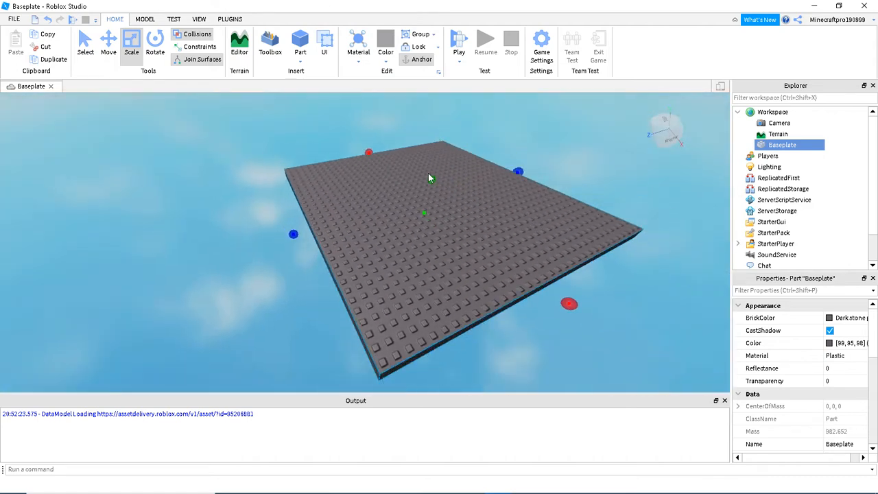
Examine the resized baseplate from several angles and distances with nothing selected.
{"action": "left_click_drag", "start_coordinate": [432, 180], "coordinate": [433, 185]}
{"action": "right_click_drag", "start_coordinate": [433, 185], "coordinate": [433, 185]}
{"action": "scroll", "coordinate": [433, 185], "scroll_direction": "up", "scroll_amount": 3}
{"action": "left_click_drag", "start_coordinate": [355, 187], "coordinate": [355, 182]}
{"action": "left_click", "coordinate": [458, 157]}
{"action": "scroll", "coordinate": [457, 157], "scroll_direction": "up", "scroll_amount": 4}
{"action": "right_click_drag", "start_coordinate": [457, 157], "coordinate": [454, 153]}
{"action": "scroll", "coordinate": [457, 157], "scroll_direction": "down", "scroll_amount": 5}
{"action": "scroll", "coordinate": [458, 157], "scroll_direction": "up", "scroll_amount": 4}
{"action": "scroll", "coordinate": [458, 157], "scroll_direction": "down", "scroll_amount": 5}
{"action": "scroll", "coordinate": [452, 158], "scroll_direction": "up", "scroll_amount": 4}
{"action": "scroll", "coordinate": [457, 156], "scroll_direction": "down", "scroll_amount": 5}
{"action": "scroll", "coordinate": [456, 156], "scroll_direction": "up", "scroll_amount": 5}
{"action": "scroll", "coordinate": [456, 155], "scroll_direction": "up", "scroll_amount": 4}
{"action": "scroll", "coordinate": [457, 157], "scroll_direction": "down", "scroll_amount": 5}
{"action": "scroll", "coordinate": [457, 157], "scroll_direction": "up", "scroll_amount": 3}
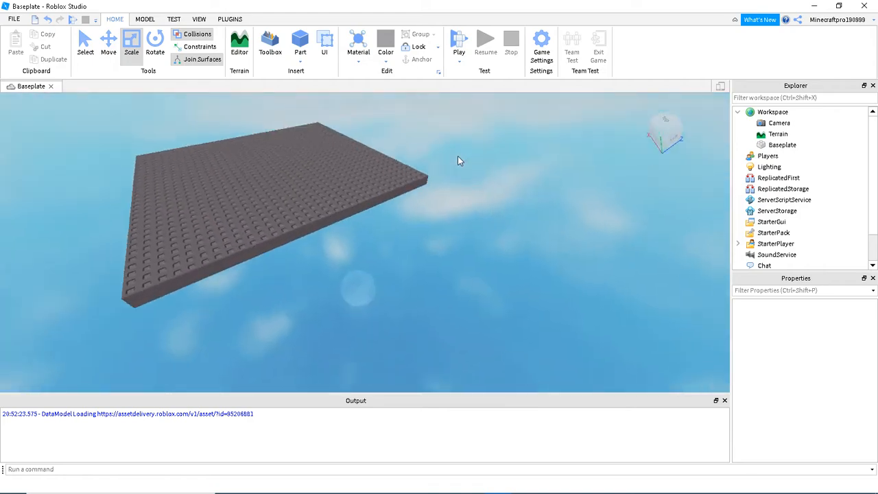
{"action": "scroll", "coordinate": [458, 156], "scroll_direction": "up", "scroll_amount": 5}
{"action": "scroll", "coordinate": [457, 157], "scroll_direction": "down", "scroll_amount": 5}
{"action": "scroll", "coordinate": [454, 153], "scroll_direction": "up", "scroll_amount": 2}
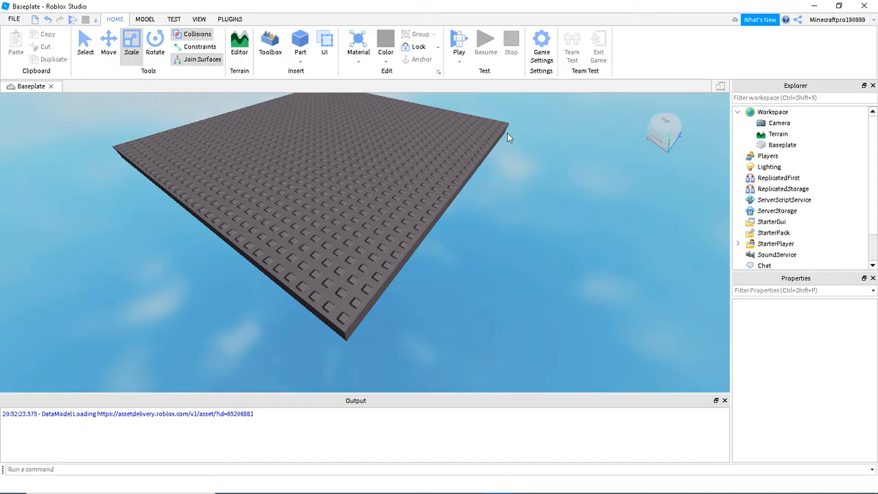
{"action": "right_click_drag", "start_coordinate": [507, 132], "coordinate": [506, 132]}
{"action": "right_click_drag", "start_coordinate": [449, 175], "coordinate": [450, 175]}
{"action": "scroll", "coordinate": [451, 177], "scroll_direction": "down", "scroll_amount": 4}
{"action": "right_click_drag", "start_coordinate": [520, 219], "coordinate": [519, 219]}
{"action": "scroll", "coordinate": [520, 219], "scroll_direction": "up", "scroll_amount": 4}
{"action": "scroll", "coordinate": [519, 219], "scroll_direction": "down", "scroll_amount": 4}
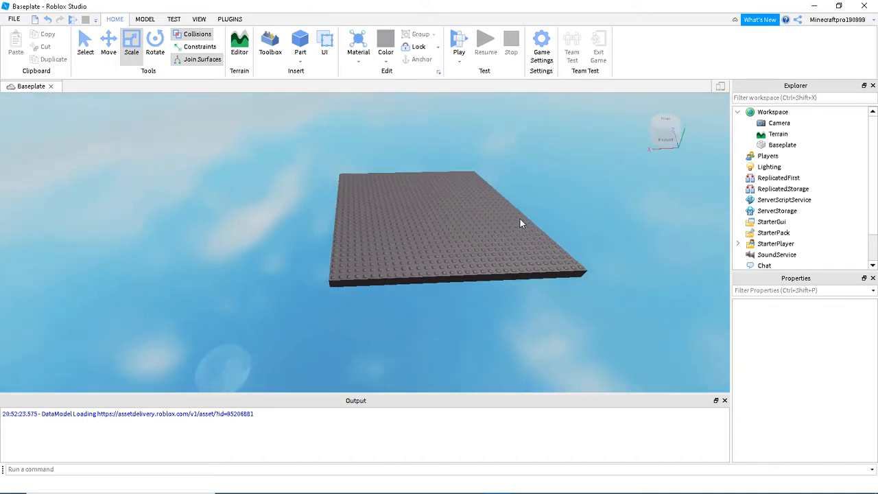
Select the Baseplate part again to show its properties.
{"action": "key", "text": "w"}
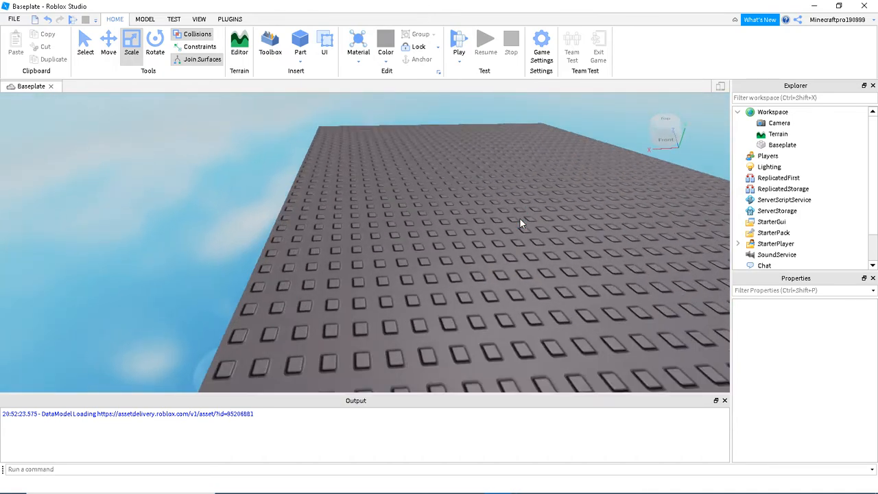
{"action": "key", "text": "s"}
{"action": "key", "text": "d"}
{"action": "key", "text": "a"}
{"action": "key", "text": "d"}
{"action": "right_click_drag", "start_coordinate": [376, 219], "coordinate": [368, 220]}
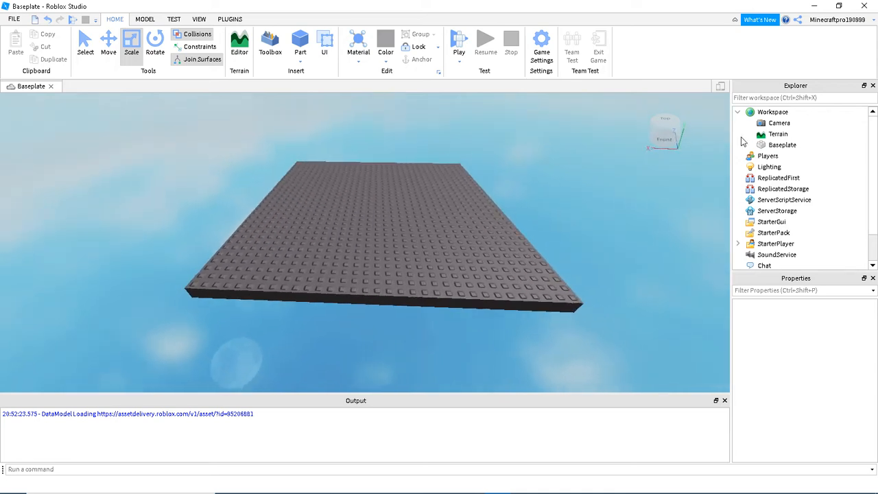
{"action": "left_click", "coordinate": [769, 149]}
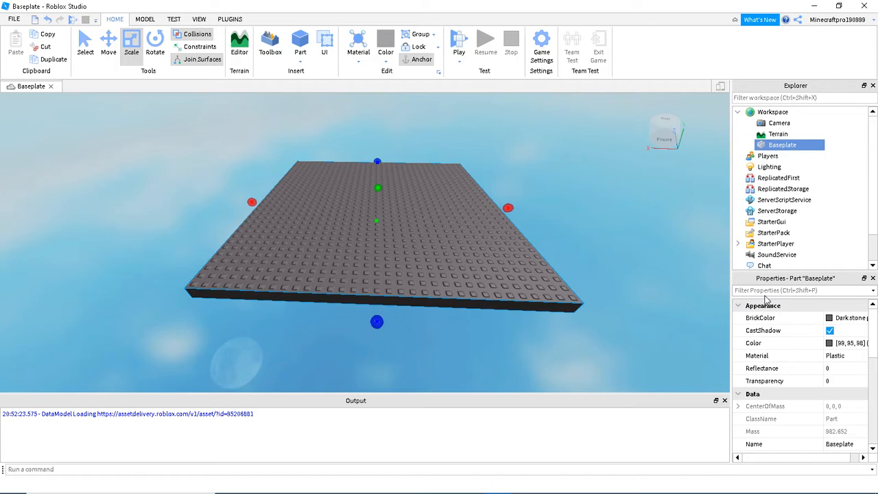
Review the options that show or hide the Explorer and Properties windows.
{"action": "left_click", "coordinate": [174, 19]}
{"action": "left_click", "coordinate": [200, 20]}
{"action": "left_click", "coordinate": [122, 20]}
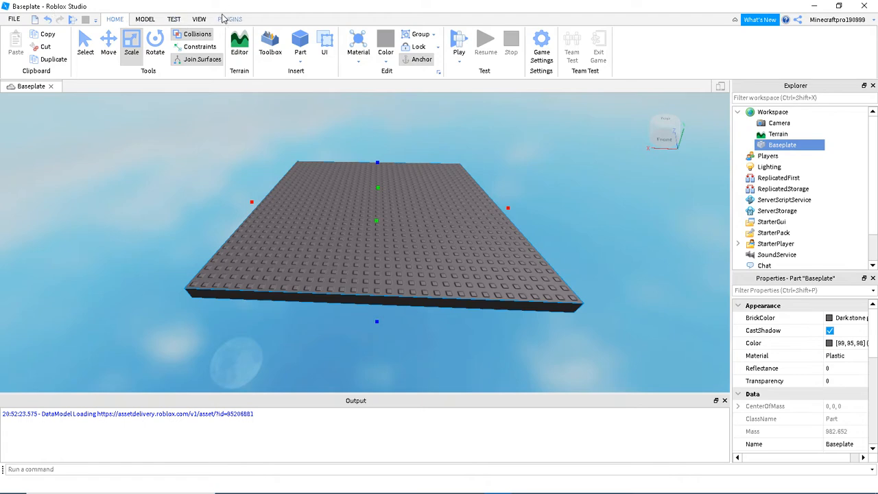
{"action": "left_click", "coordinate": [209, 19]}
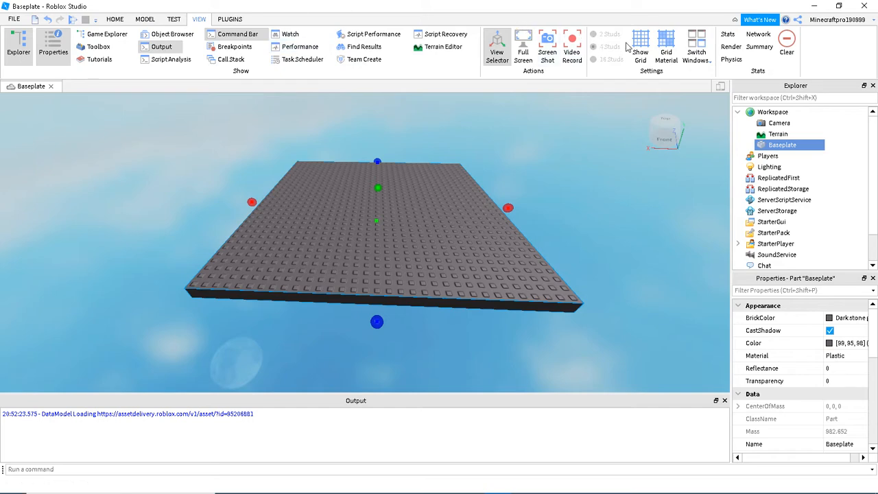
{"action": "left_click", "coordinate": [152, 21]}
{"action": "left_click", "coordinate": [177, 22]}
{"action": "left_click", "coordinate": [224, 20]}
{"action": "left_click", "coordinate": [198, 19]}
{"action": "left_click", "coordinate": [174, 19]}
{"action": "left_click", "coordinate": [229, 19]}
{"action": "left_click", "coordinate": [199, 19]}
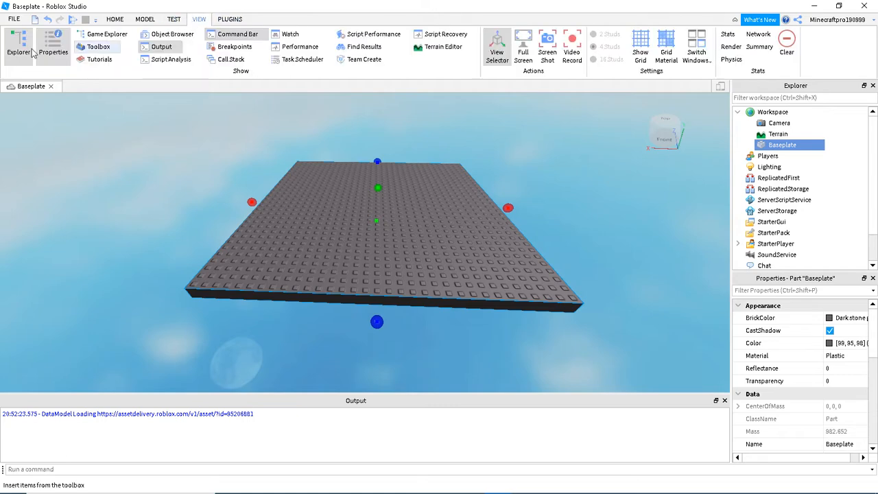
{"action": "left_click", "coordinate": [114, 20]}
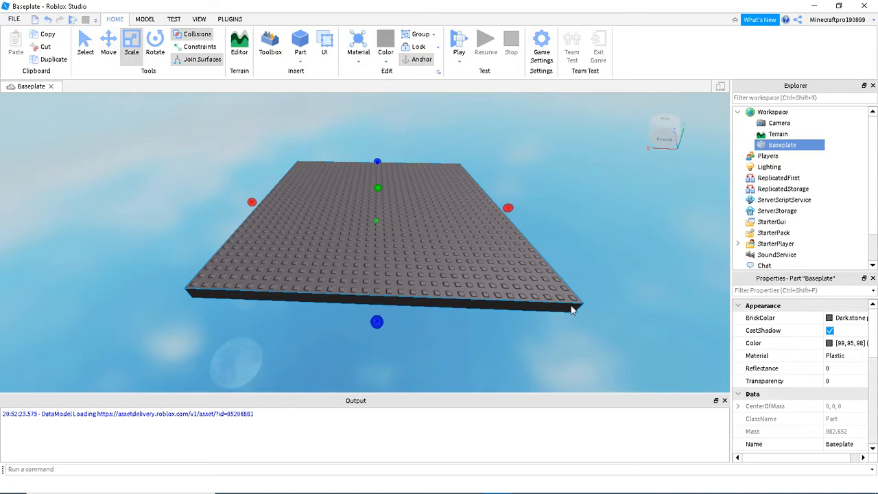
{"action": "scroll", "coordinate": [549, 259], "scroll_direction": "up", "scroll_amount": 10}
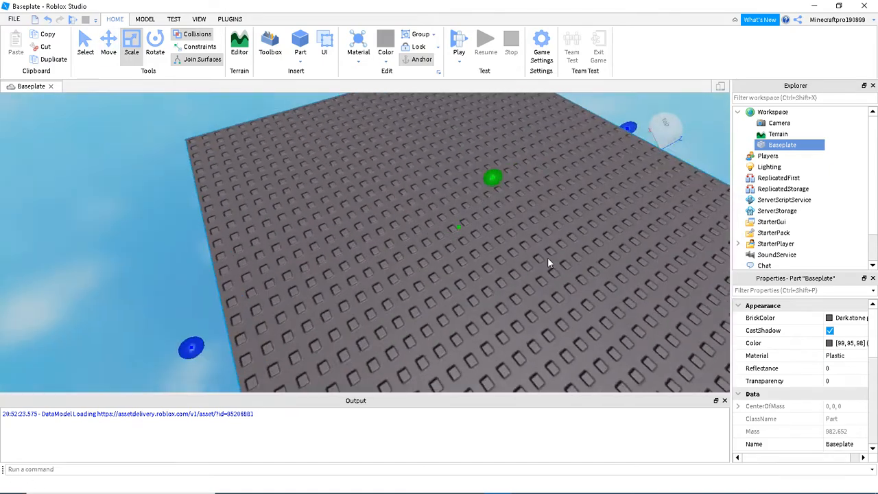
{"action": "scroll", "coordinate": [548, 259], "scroll_direction": "down", "scroll_amount": 5}
{"action": "right_click_drag", "start_coordinate": [548, 258], "coordinate": [490, 256]}
{"action": "scroll", "coordinate": [549, 258], "scroll_direction": "up", "scroll_amount": 5}
{"action": "scroll", "coordinate": [550, 258], "scroll_direction": "down", "scroll_amount": 5}
{"action": "scroll", "coordinate": [549, 257], "scroll_direction": "up", "scroll_amount": 5}
{"action": "scroll", "coordinate": [550, 257], "scroll_direction": "down", "scroll_amount": 5}
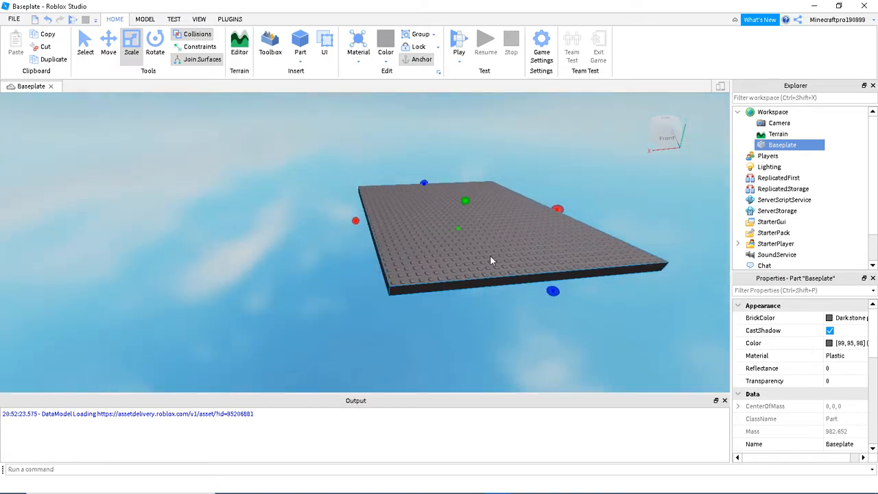
{"action": "scroll", "coordinate": [489, 256], "scroll_direction": "up", "scroll_amount": 5}
{"action": "scroll", "coordinate": [488, 257], "scroll_direction": "down", "scroll_amount": 8}
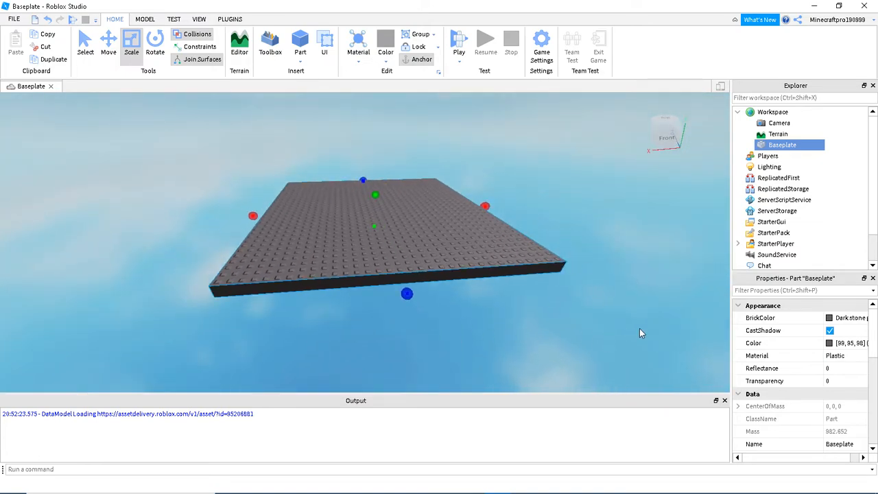
Set the baseplate's BrickColor to Bright red and check the recoloured plate from several sides.
{"action": "left_click", "coordinate": [830, 319]}
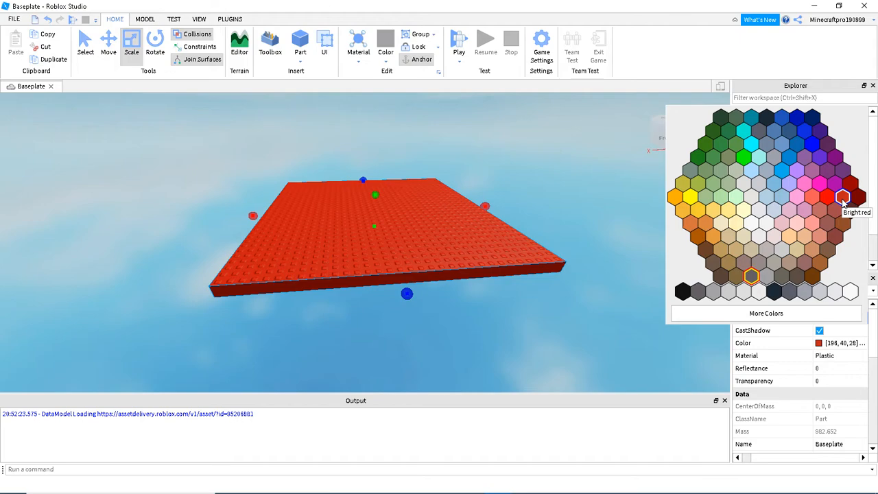
{"action": "left_click", "coordinate": [843, 199]}
{"action": "right_click_drag", "start_coordinate": [572, 234], "coordinate": [572, 234]}
{"action": "scroll", "coordinate": [572, 234], "scroll_direction": "up", "scroll_amount": 5}
{"action": "scroll", "coordinate": [572, 233], "scroll_direction": "down", "scroll_amount": 5}
{"action": "scroll", "coordinate": [572, 234], "scroll_direction": "down", "scroll_amount": 3}
{"action": "scroll", "coordinate": [572, 234], "scroll_direction": "up", "scroll_amount": 4}
{"action": "scroll", "coordinate": [572, 234], "scroll_direction": "up", "scroll_amount": 2}
{"action": "scroll", "coordinate": [572, 237], "scroll_direction": "down", "scroll_amount": 3}
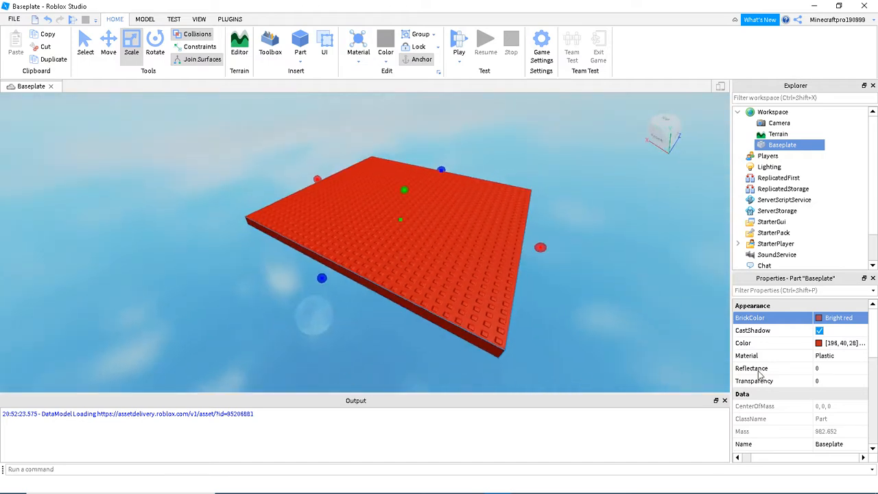
Set the baseplate's TopSurface to Smooth and deselect the plate.
{"action": "scroll", "coordinate": [831, 361], "scroll_direction": "down", "scroll_amount": 4}
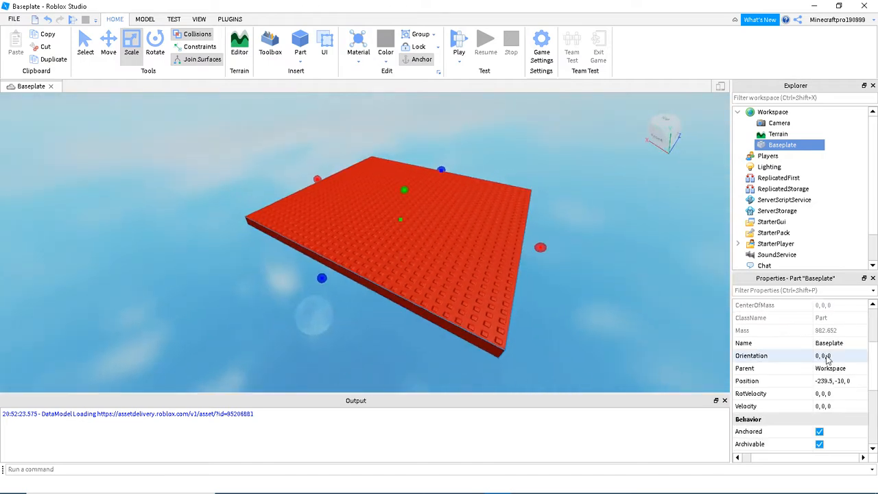
{"action": "scroll", "coordinate": [831, 359], "scroll_direction": "down", "scroll_amount": 4}
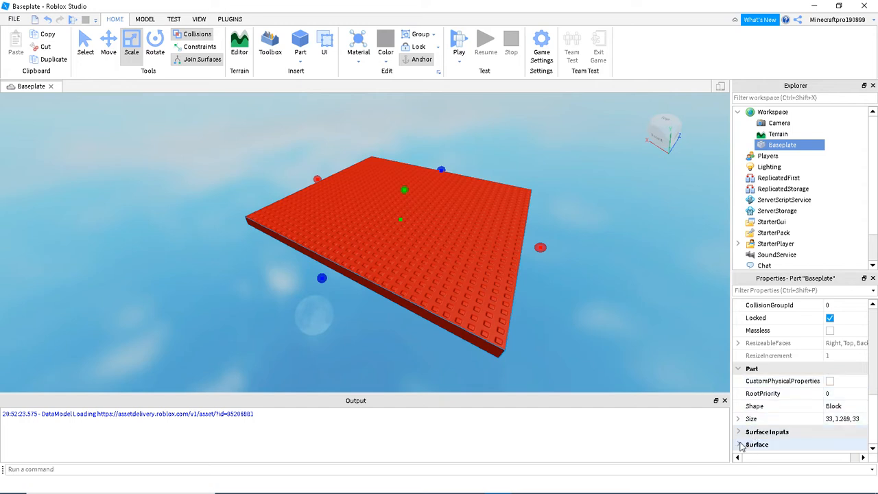
{"action": "scroll", "coordinate": [752, 444], "scroll_direction": "down", "scroll_amount": 2}
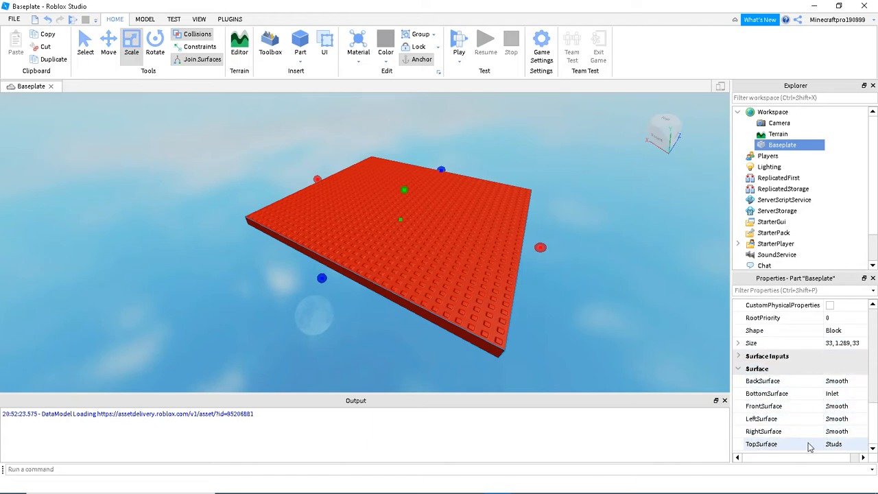
{"action": "left_click", "coordinate": [828, 445]}
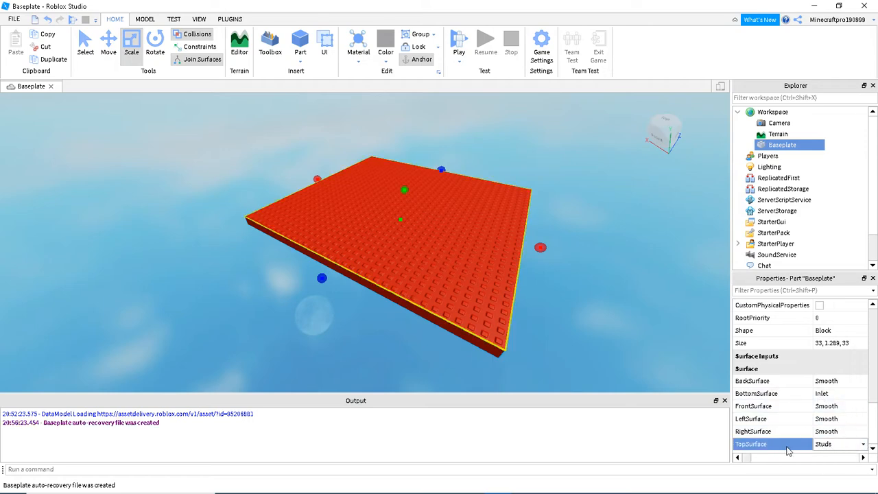
{"action": "left_click", "coordinate": [863, 446]}
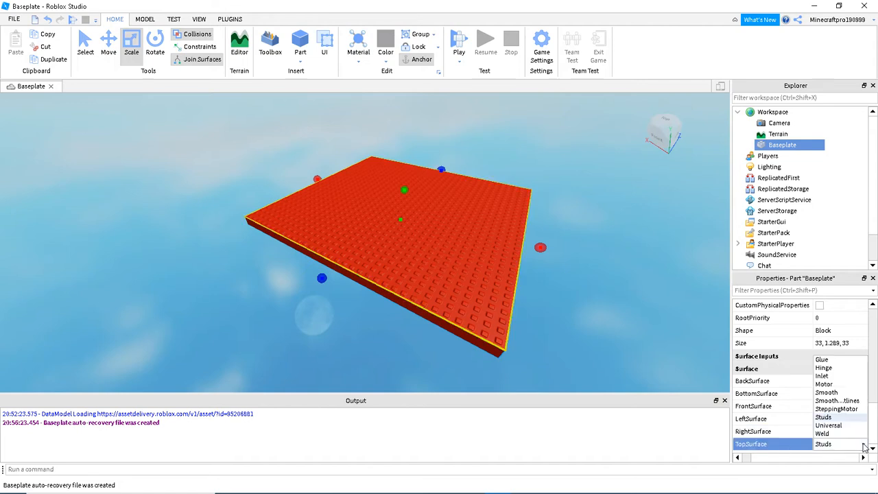
{"action": "left_click", "coordinate": [830, 393]}
{"action": "left_click", "coordinate": [577, 322]}
Examine the smooth red baseplate from several angles and distances, including straight from above.
{"action": "right_click_drag", "start_coordinate": [577, 323], "coordinate": [577, 319]}
{"action": "key", "text": "w"}
{"action": "key", "text": "s"}
{"action": "key", "text": "w"}
{"action": "key", "text": "w"}
{"action": "key", "text": "s"}
{"action": "key", "text": "w"}
{"action": "key", "text": "s"}
{"action": "key", "text": "w"}
{"action": "key", "text": "s"}
{"action": "key", "text": "w"}
{"action": "key", "text": "s"}
{"action": "key", "text": "s"}
{"action": "key", "text": "w"}
{"action": "key", "text": "s"}
{"action": "key", "text": "w"}
{"action": "key", "text": "s"}
{"action": "key", "text": "w"}
{"action": "key", "text": "s"}
{"action": "key", "text": "w"}
{"action": "key", "text": "s"}
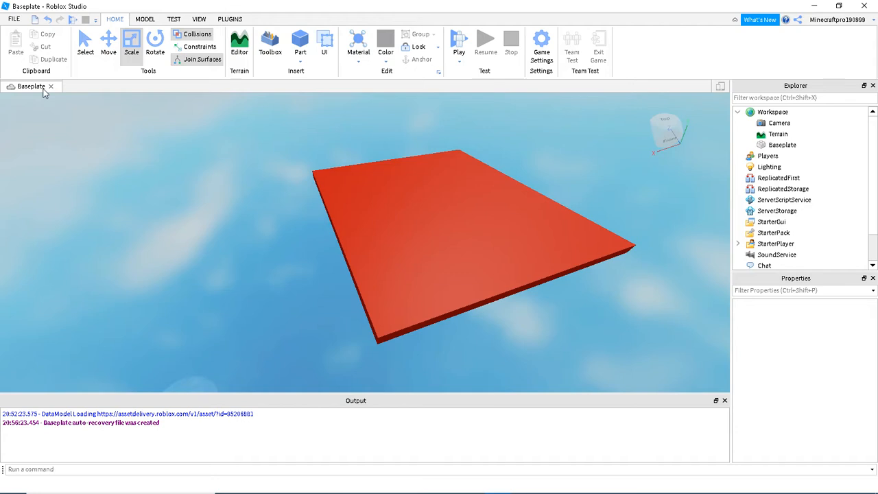
{"action": "left_click", "coordinate": [135, 42]}
{"action": "scroll", "coordinate": [408, 232], "scroll_direction": "up", "scroll_amount": 5}
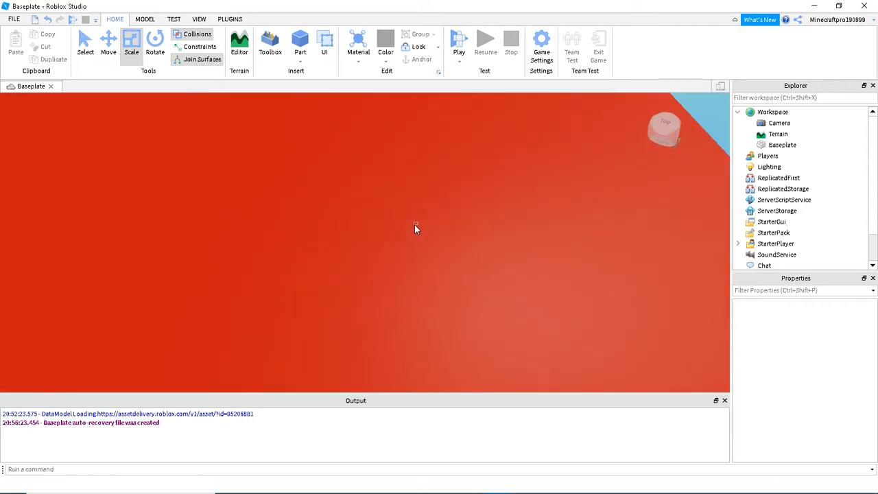
{"action": "scroll", "coordinate": [414, 227], "scroll_direction": "down", "scroll_amount": 10}
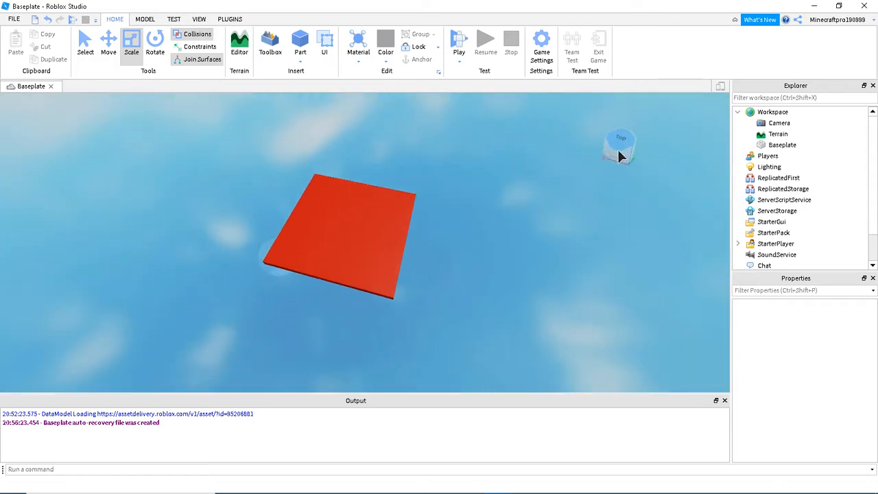
{"action": "left_click", "coordinate": [692, 130]}
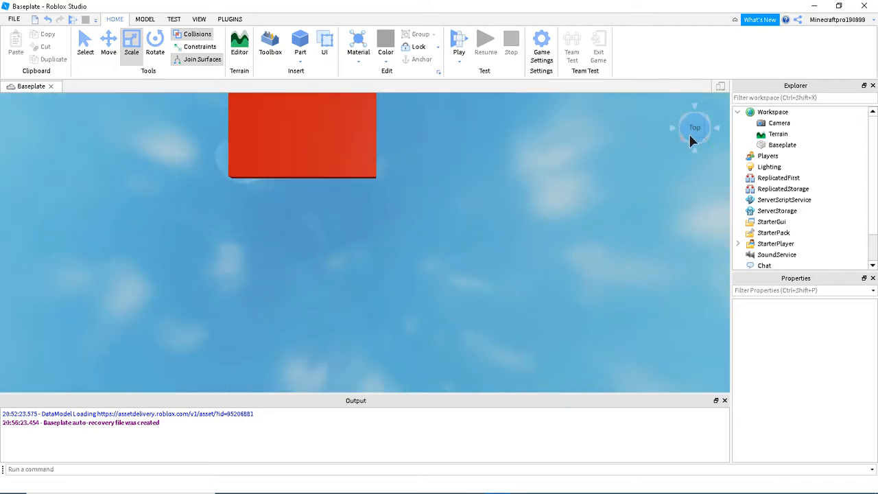
{"action": "scroll", "coordinate": [518, 165], "scroll_direction": "up", "scroll_amount": 5}
{"action": "right_click_drag", "start_coordinate": [518, 165], "coordinate": [518, 164]}
{"action": "scroll", "coordinate": [518, 164], "scroll_direction": "down", "scroll_amount": 6}
{"action": "scroll", "coordinate": [517, 165], "scroll_direction": "up", "scroll_amount": 3}
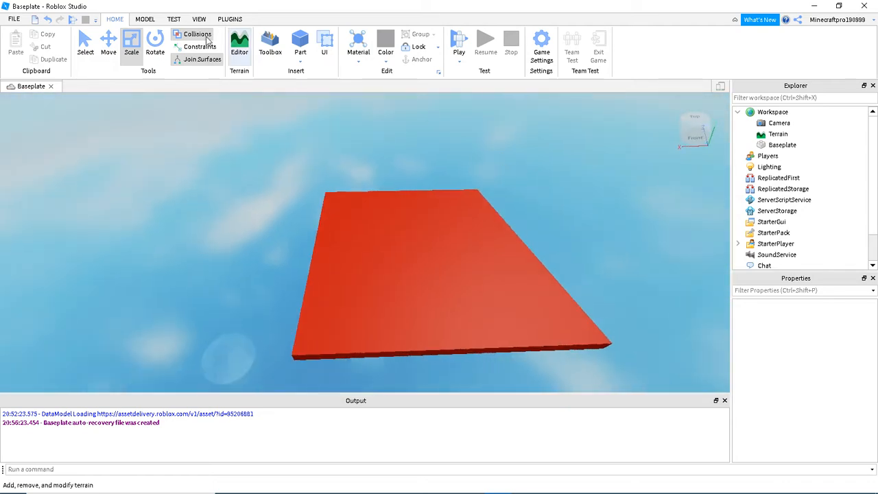
Insert a spawn location into the workspace with the Scale tool active.
{"action": "left_click", "coordinate": [147, 21]}
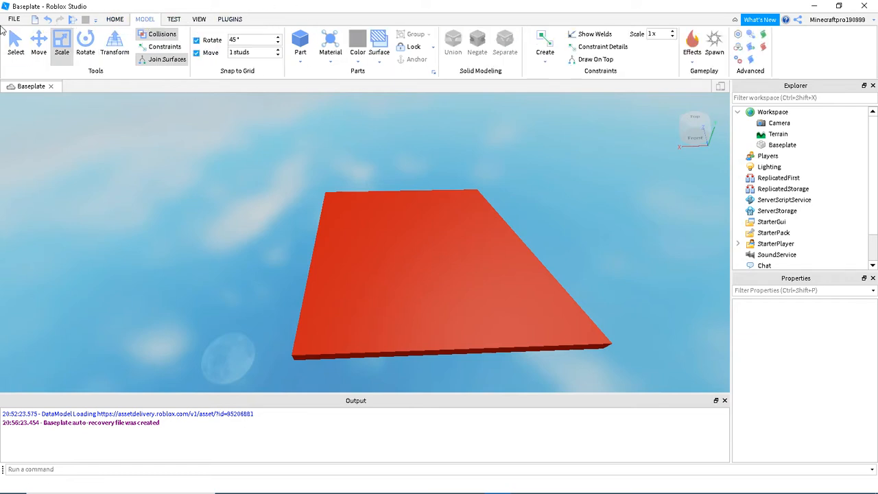
{"action": "left_click", "coordinate": [60, 41]}
{"action": "left_click", "coordinate": [714, 42]}
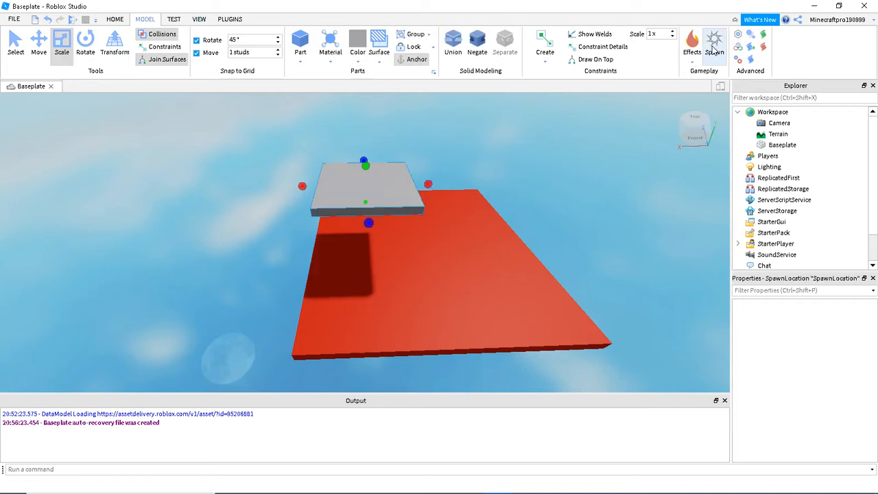
Scale the spawn location down from several sides into a smaller pad and deselect it.
{"action": "right_click_drag", "start_coordinate": [529, 186], "coordinate": [527, 189]}
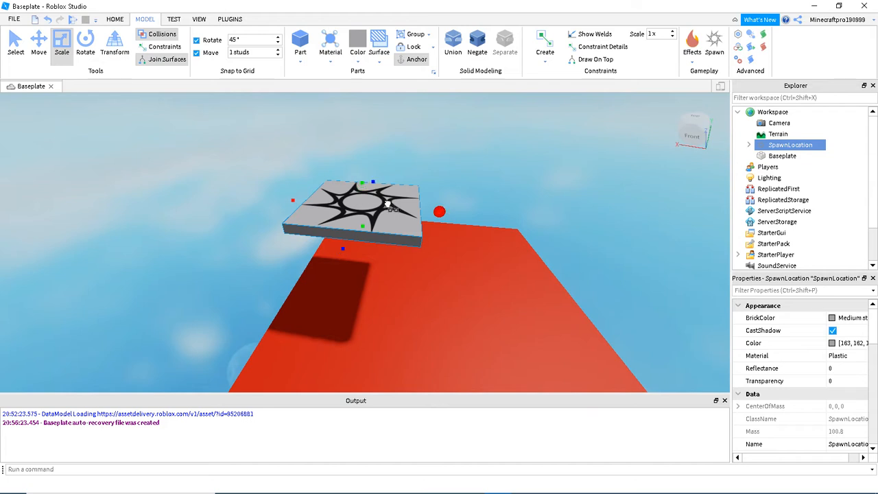
{"action": "left_click_drag", "start_coordinate": [417, 213], "coordinate": [376, 208]}
{"action": "left_click_drag", "start_coordinate": [312, 244], "coordinate": [319, 221]}
{"action": "scroll", "coordinate": [321, 221], "scroll_direction": "up", "scroll_amount": 4}
{"action": "scroll", "coordinate": [323, 223], "scroll_direction": "down", "scroll_amount": 5}
{"action": "right_click_drag", "start_coordinate": [323, 224], "coordinate": [319, 221]}
{"action": "scroll", "coordinate": [320, 222], "scroll_direction": "up", "scroll_amount": 3}
{"action": "scroll", "coordinate": [320, 222], "scroll_direction": "down", "scroll_amount": 2}
{"action": "left_click_drag", "start_coordinate": [426, 234], "coordinate": [411, 235]}
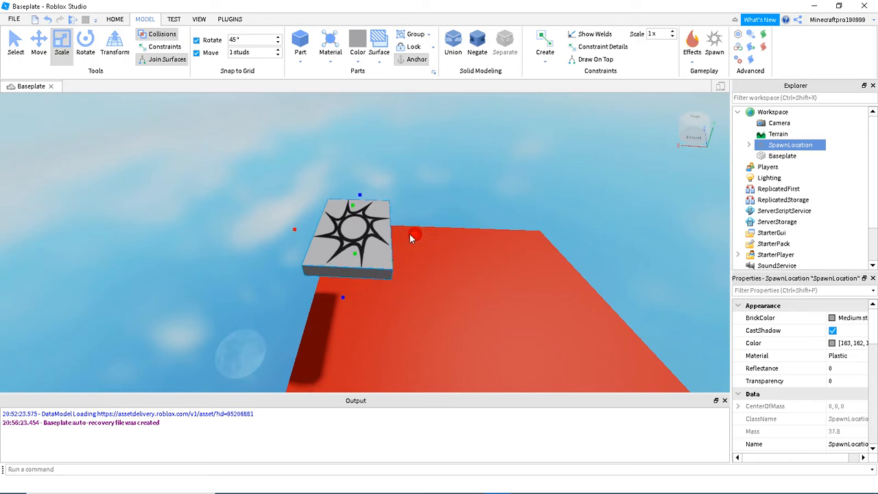
{"action": "left_click_drag", "start_coordinate": [354, 295], "coordinate": [366, 277]}
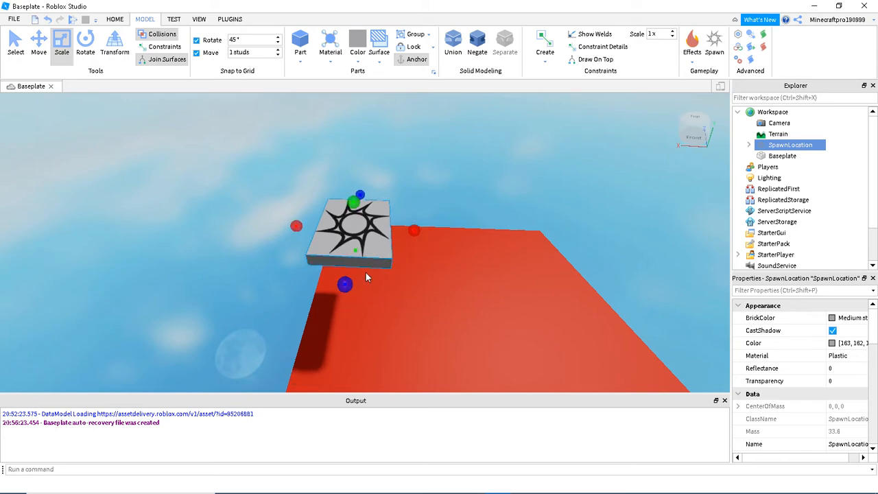
{"action": "scroll", "coordinate": [411, 230], "scroll_direction": "up", "scroll_amount": 8}
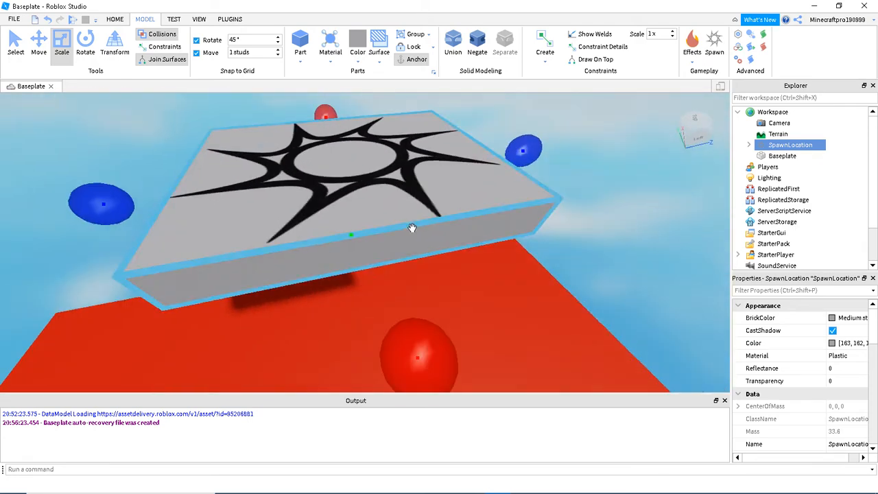
{"action": "left_click_drag", "start_coordinate": [120, 200], "coordinate": [251, 198]}
{"action": "left_click", "coordinate": [668, 194]}
Switch to the Select tool and select the spawn location floating above the baseplate.
{"action": "scroll", "coordinate": [668, 193], "scroll_direction": "down", "scroll_amount": 8}
{"action": "right_click_drag", "start_coordinate": [668, 194], "coordinate": [667, 190]}
{"action": "scroll", "coordinate": [667, 191], "scroll_direction": "up", "scroll_amount": 2}
{"action": "right_click_drag", "start_coordinate": [334, 113], "coordinate": [435, 165]}
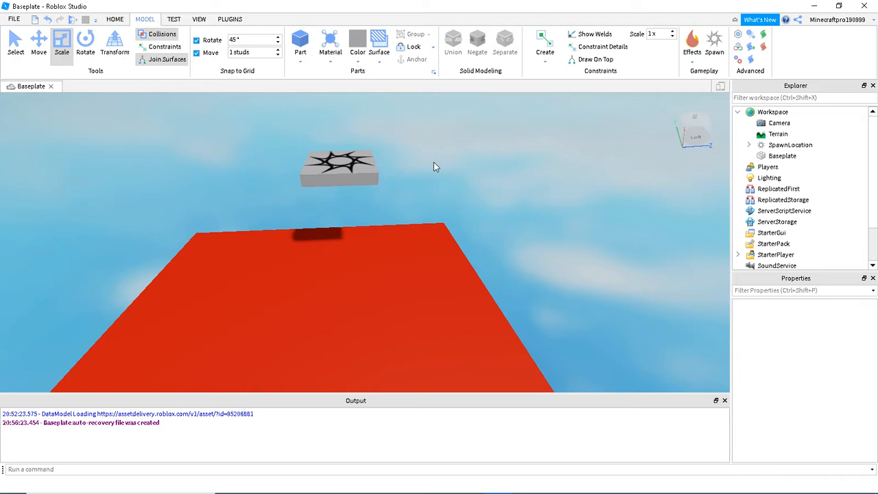
{"action": "right_click_drag", "start_coordinate": [423, 217], "coordinate": [419, 213]}
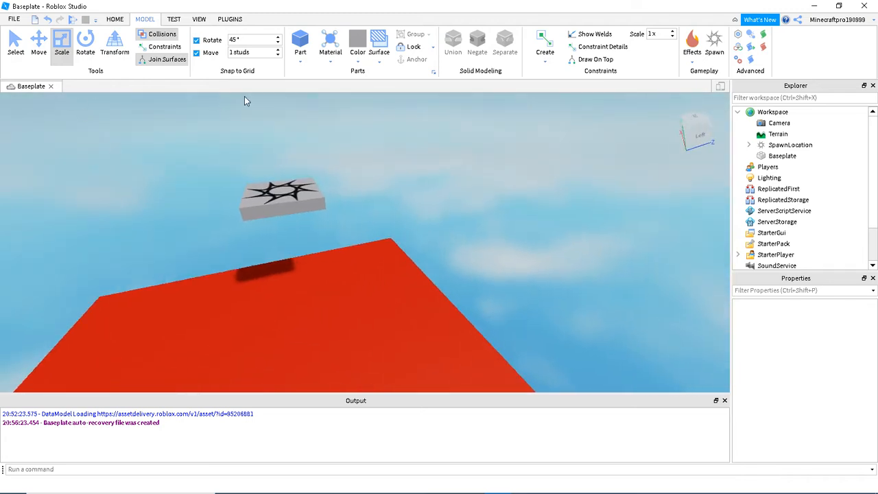
{"action": "right_click_drag", "start_coordinate": [221, 102], "coordinate": [219, 103]}
{"action": "left_click", "coordinate": [15, 43]}
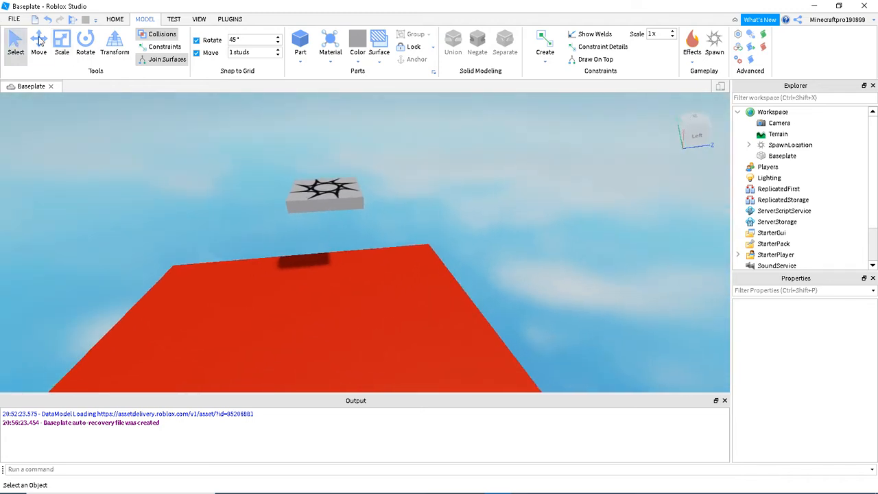
{"action": "left_click", "coordinate": [38, 44]}
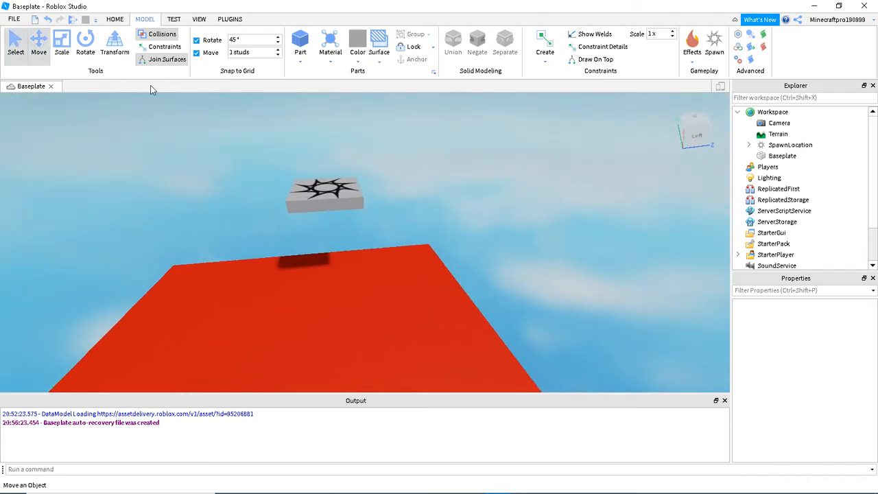
{"action": "left_click", "coordinate": [15, 42]}
{"action": "left_click", "coordinate": [317, 186]}
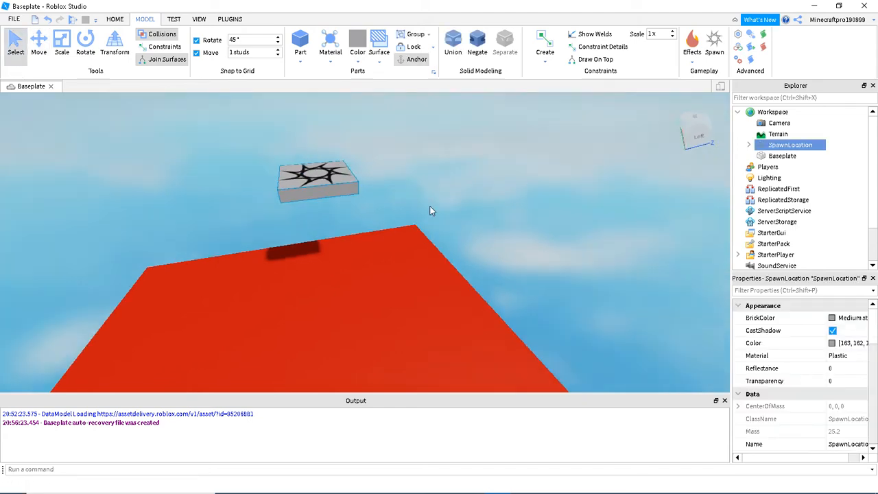
Move the spawn location onto a corner of the baseplate, working from the top view.
{"action": "scroll", "coordinate": [428, 207], "scroll_direction": "up", "scroll_amount": 3}
{"action": "right_click_drag", "start_coordinate": [427, 207], "coordinate": [619, 187]}
{"action": "scroll", "coordinate": [619, 192], "scroll_direction": "down", "scroll_amount": 2}
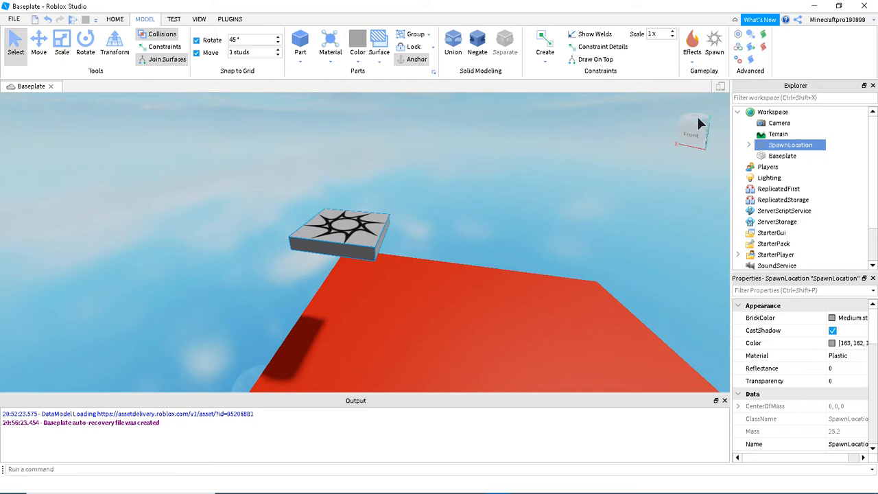
{"action": "left_click", "coordinate": [695, 120]}
{"action": "right_click_drag", "start_coordinate": [519, 169], "coordinate": [515, 178]}
{"action": "scroll", "coordinate": [514, 180], "scroll_direction": "up", "scroll_amount": 3}
{"action": "scroll", "coordinate": [514, 180], "scroll_direction": "down", "scroll_amount": 5}
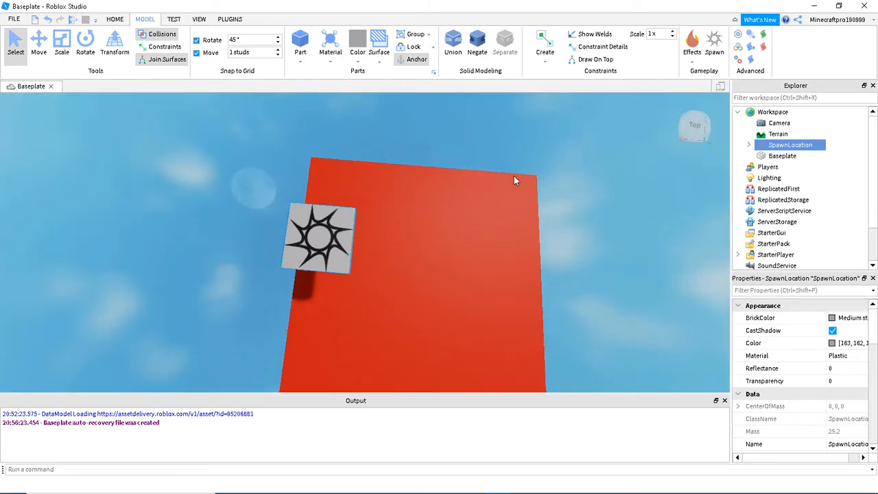
{"action": "left_click", "coordinate": [697, 128]}
{"action": "left_click_drag", "start_coordinate": [332, 219], "coordinate": [341, 308]}
Duplicate the spawn location three times and place one pad near each corner of the baseplate.
{"action": "key", "text": "ctrl+d"}
{"action": "key", "text": "ctrl+d"}
{"action": "key", "text": "ctrl+d"}
{"action": "left_click", "coordinate": [595, 247]}
Examine the placement of the four spawn pads on the baseplate from the front, near and far.
{"action": "right_click_drag", "start_coordinate": [596, 247], "coordinate": [596, 245]}
{"action": "right_click_drag", "start_coordinate": [383, 211], "coordinate": [383, 212]}
{"action": "scroll", "coordinate": [358, 191], "scroll_direction": "up", "scroll_amount": 2}
{"action": "scroll", "coordinate": [337, 276], "scroll_direction": "down", "scroll_amount": 3}
{"action": "scroll", "coordinate": [360, 256], "scroll_direction": "up", "scroll_amount": 3}
{"action": "scroll", "coordinate": [530, 226], "scroll_direction": "down", "scroll_amount": 1}
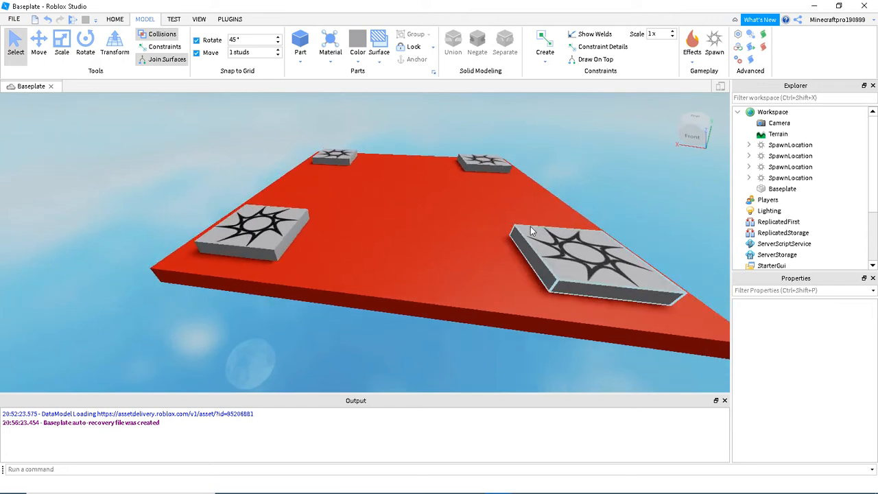
{"action": "scroll", "coordinate": [531, 230], "scroll_direction": "down", "scroll_amount": 4}
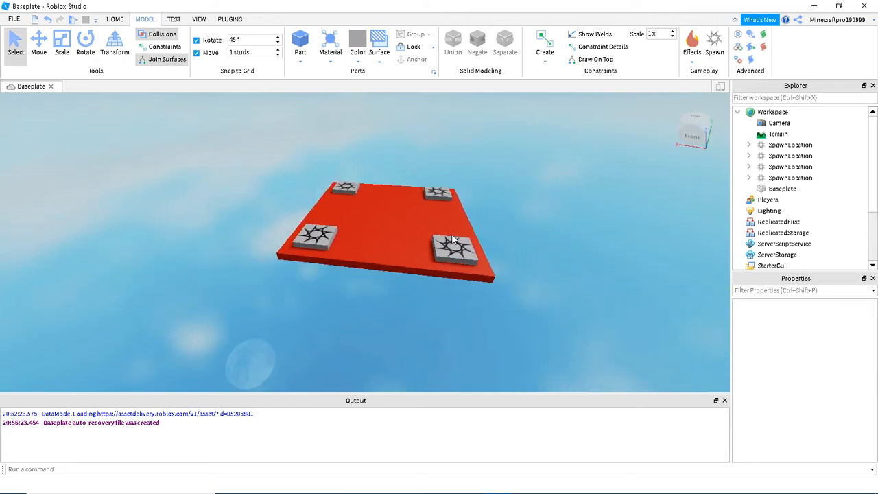
{"action": "scroll", "coordinate": [499, 225], "scroll_direction": "up", "scroll_amount": 2}
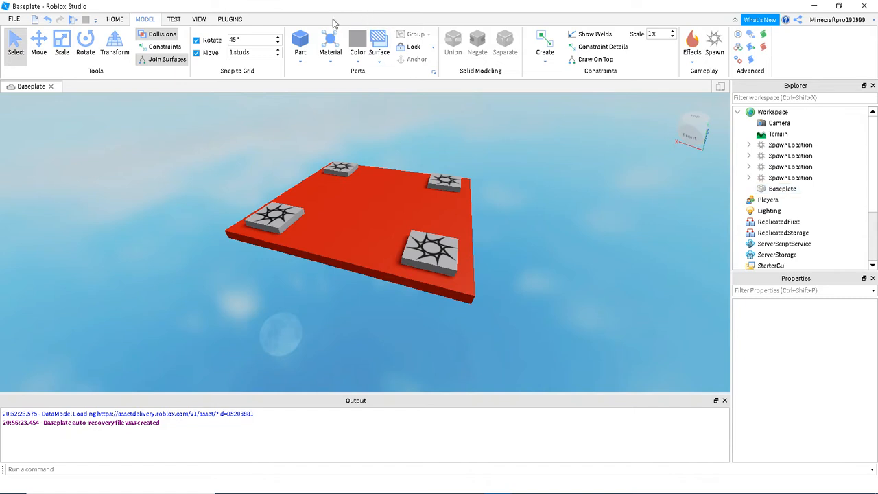
Review the Baseplate's Behavior properties such as Anchored and CanCollide, and inspect the nearest spawn pad.
{"action": "left_click", "coordinate": [115, 20]}
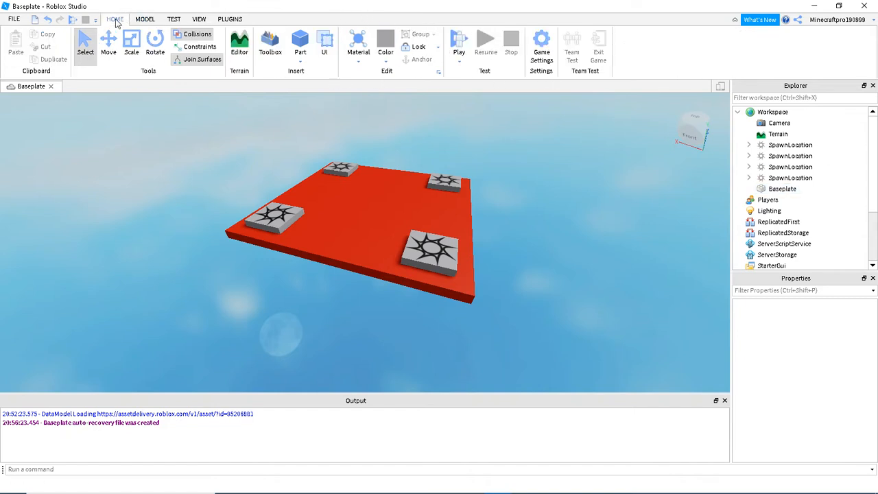
{"action": "left_click", "coordinate": [781, 189]}
{"action": "scroll", "coordinate": [830, 410], "scroll_direction": "down", "scroll_amount": 3}
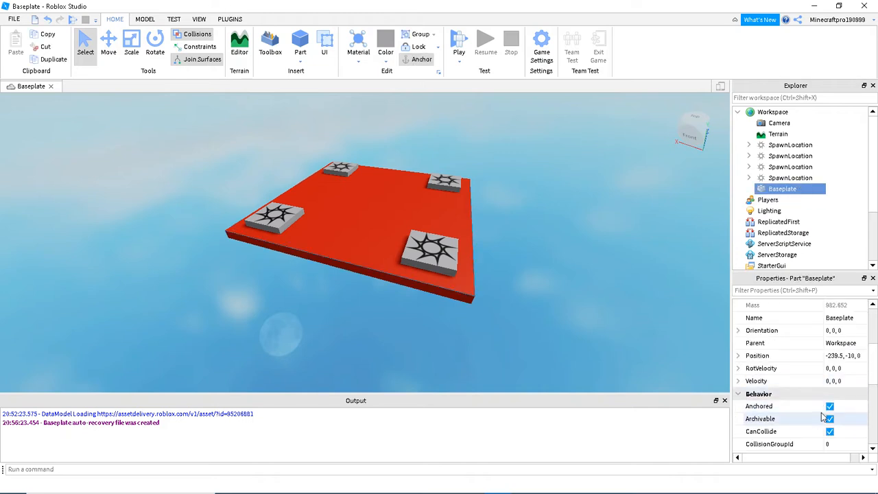
{"action": "left_click", "coordinate": [426, 255]}
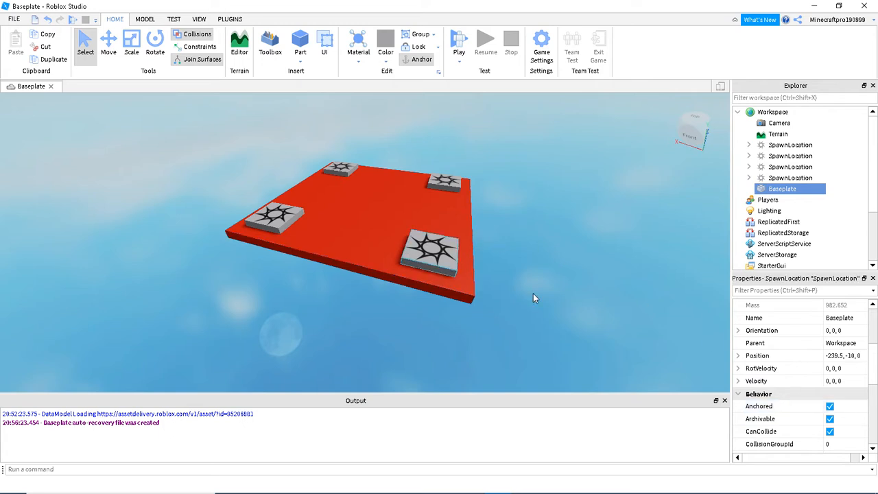
{"action": "scroll", "coordinate": [565, 254], "scroll_direction": "up", "scroll_amount": 4}
{"action": "scroll", "coordinate": [565, 254], "scroll_direction": "down", "scroll_amount": 3}
{"action": "right_click_drag", "start_coordinate": [606, 236], "coordinate": [524, 205]}
{"action": "left_click", "coordinate": [524, 206]}
{"action": "scroll", "coordinate": [523, 205], "scroll_direction": "up", "scroll_amount": 4}
{"action": "scroll", "coordinate": [523, 205], "scroll_direction": "down", "scroll_amount": 4}
Playtest the place, walk the character across the baseplate and stop the test.
{"action": "left_click", "coordinate": [460, 43]}
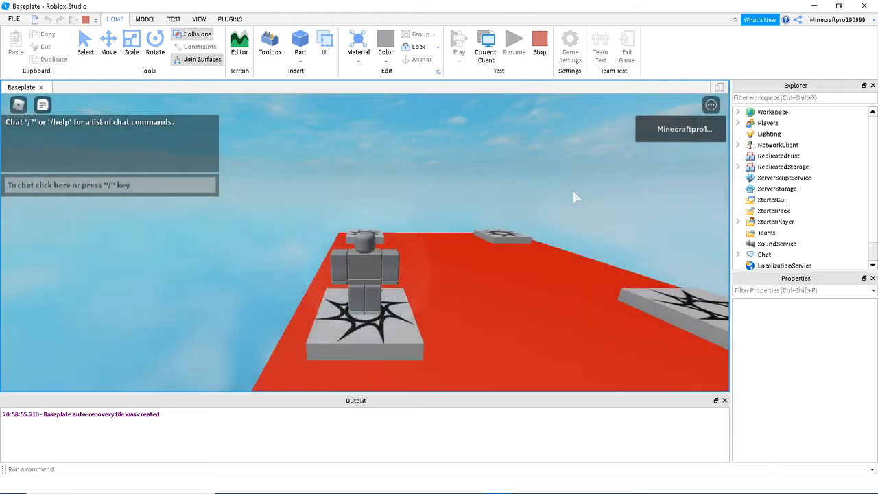
{"action": "right_click_drag", "start_coordinate": [344, 229], "coordinate": [506, 206]}
{"action": "key", "text": "w"}
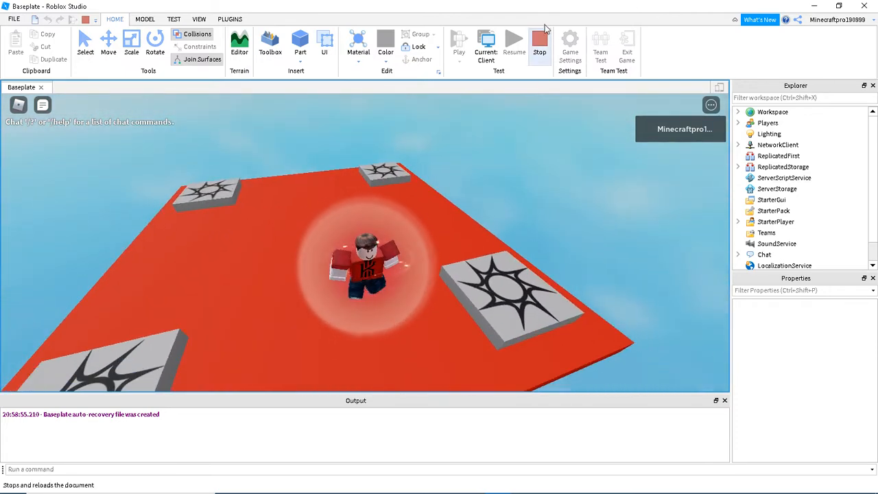
{"action": "left_click", "coordinate": [538, 43]}
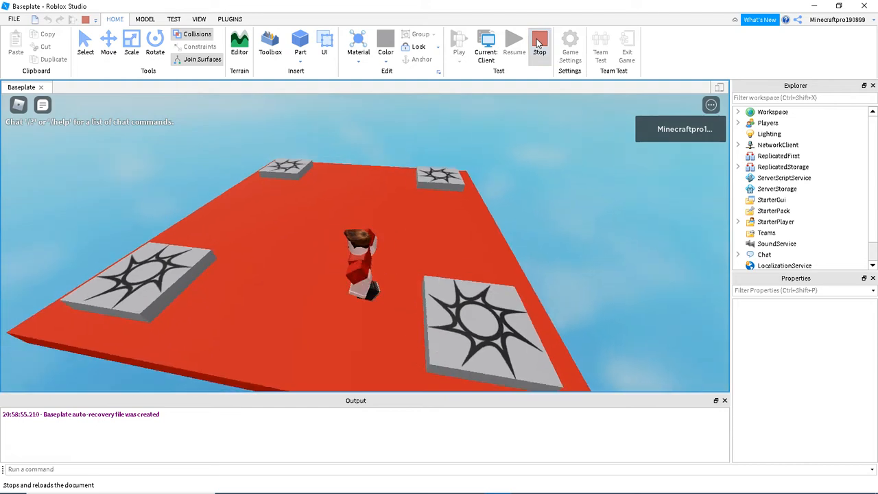
Examine the plate and its spawn pads in the editor after the playtest, zooming in and out repeatedly.
{"action": "scroll", "coordinate": [444, 197], "scroll_direction": "up", "scroll_amount": 4}
{"action": "right_click_drag", "start_coordinate": [445, 200], "coordinate": [444, 201]}
{"action": "scroll", "coordinate": [445, 201], "scroll_direction": "down", "scroll_amount": 4}
{"action": "scroll", "coordinate": [444, 200], "scroll_direction": "up", "scroll_amount": 4}
{"action": "scroll", "coordinate": [444, 200], "scroll_direction": "down", "scroll_amount": 5}
{"action": "scroll", "coordinate": [444, 200], "scroll_direction": "up", "scroll_amount": 2}
{"action": "scroll", "coordinate": [444, 201], "scroll_direction": "up", "scroll_amount": 2}
{"action": "scroll", "coordinate": [445, 200], "scroll_direction": "down", "scroll_amount": 4}
{"action": "scroll", "coordinate": [445, 200], "scroll_direction": "up", "scroll_amount": 4}
{"action": "scroll", "coordinate": [444, 200], "scroll_direction": "down", "scroll_amount": 4}
{"action": "scroll", "coordinate": [444, 200], "scroll_direction": "up", "scroll_amount": 5}
{"action": "scroll", "coordinate": [445, 201], "scroll_direction": "down", "scroll_amount": 2}
{"action": "scroll", "coordinate": [444, 199], "scroll_direction": "down", "scroll_amount": 2}
{"action": "scroll", "coordinate": [444, 200], "scroll_direction": "up", "scroll_amount": 4}
{"action": "scroll", "coordinate": [444, 200], "scroll_direction": "down", "scroll_amount": 4}
{"action": "scroll", "coordinate": [444, 200], "scroll_direction": "up", "scroll_amount": 4}
{"action": "scroll", "coordinate": [444, 200], "scroll_direction": "down", "scroll_amount": 4}
{"action": "scroll", "coordinate": [444, 200], "scroll_direction": "up", "scroll_amount": 2}
{"action": "scroll", "coordinate": [444, 201], "scroll_direction": "down", "scroll_amount": 4}
{"action": "scroll", "coordinate": [444, 201], "scroll_direction": "up", "scroll_amount": 2}
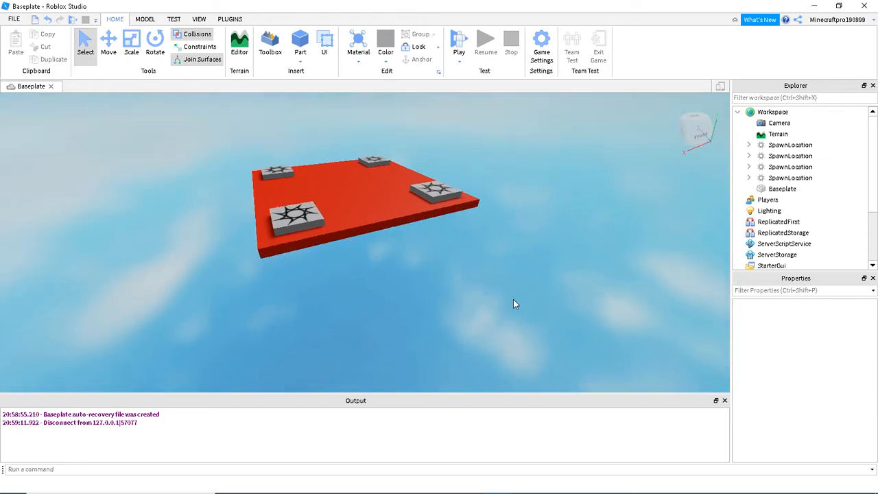
Insert a block part in front of the baseplate.
{"action": "key", "text": "d"}
{"action": "right_click_drag", "start_coordinate": [455, 158], "coordinate": [456, 158]}
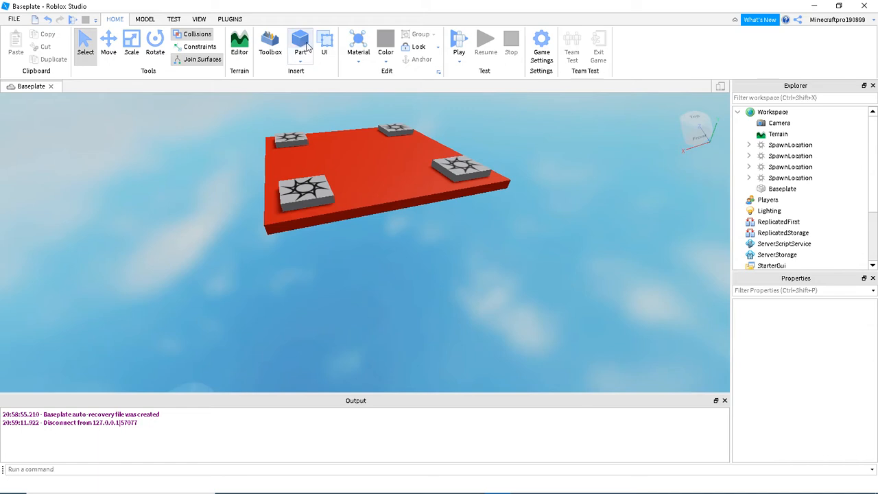
{"action": "left_click", "coordinate": [302, 43]}
{"action": "left_click", "coordinate": [299, 63]}
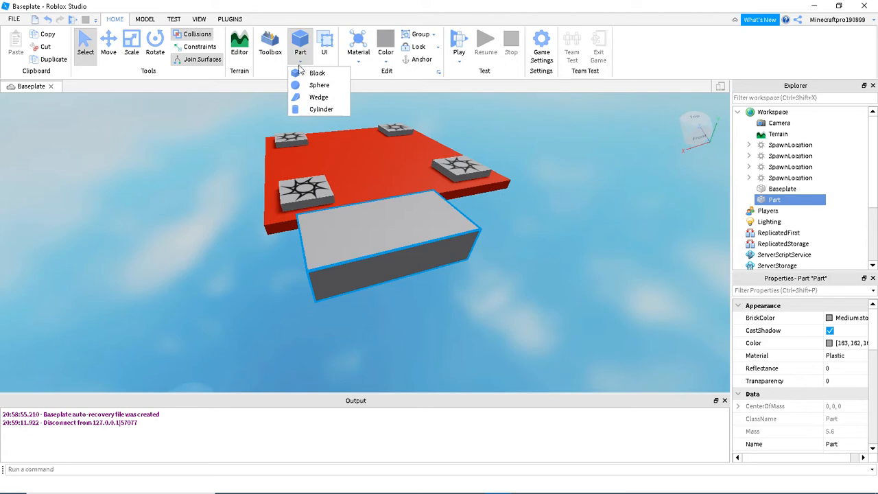
{"action": "left_click", "coordinate": [302, 62]}
{"action": "right_click_drag", "start_coordinate": [508, 186], "coordinate": [509, 187]}
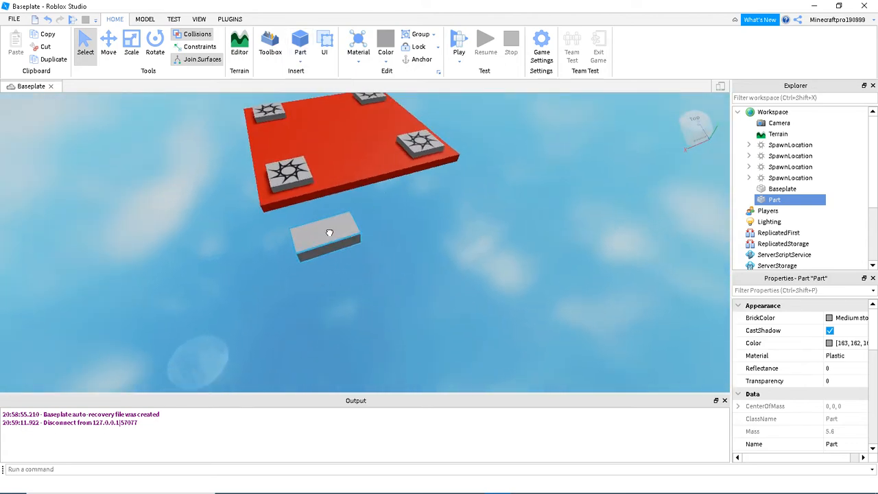
Scale the new part in width and length into a large flat platform.
{"action": "left_click", "coordinate": [132, 52]}
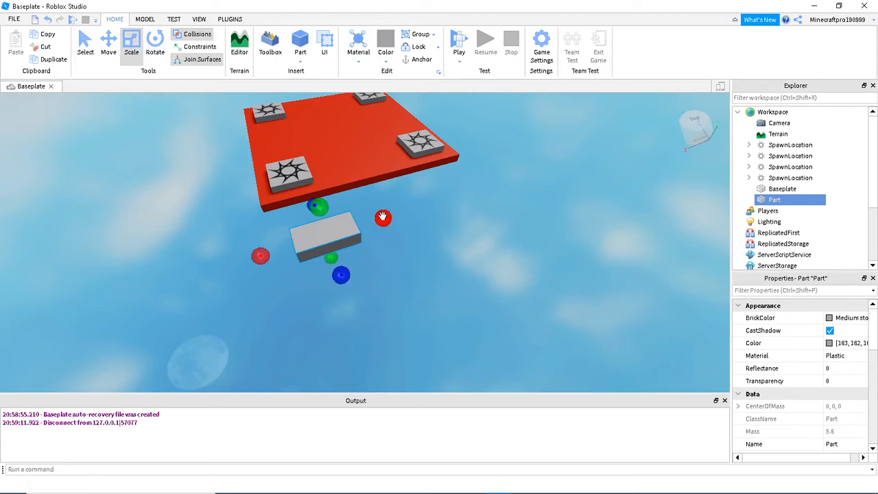
{"action": "left_click_drag", "start_coordinate": [353, 280], "coordinate": [371, 314]}
{"action": "left_click_drag", "start_coordinate": [412, 237], "coordinate": [465, 217]}
{"action": "scroll", "coordinate": [470, 221], "scroll_direction": "down", "scroll_amount": 3}
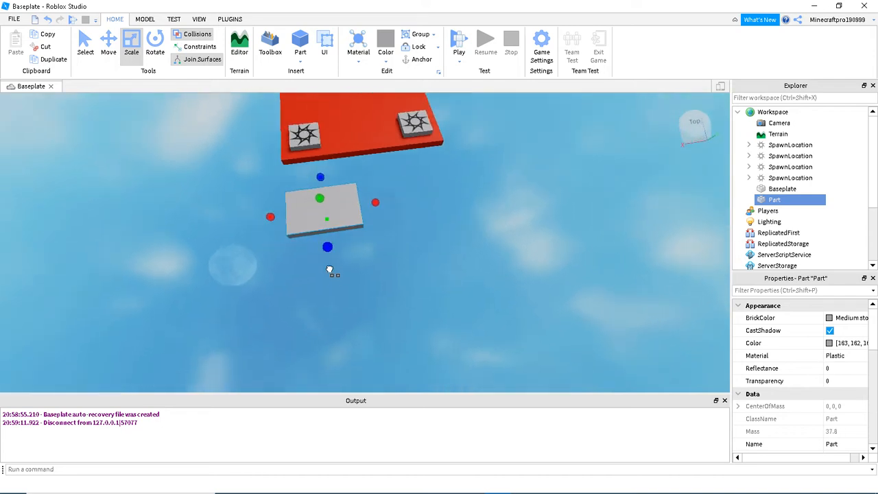
{"action": "left_click_drag", "start_coordinate": [329, 270], "coordinate": [355, 277]}
{"action": "left_click_drag", "start_coordinate": [380, 230], "coordinate": [432, 224]}
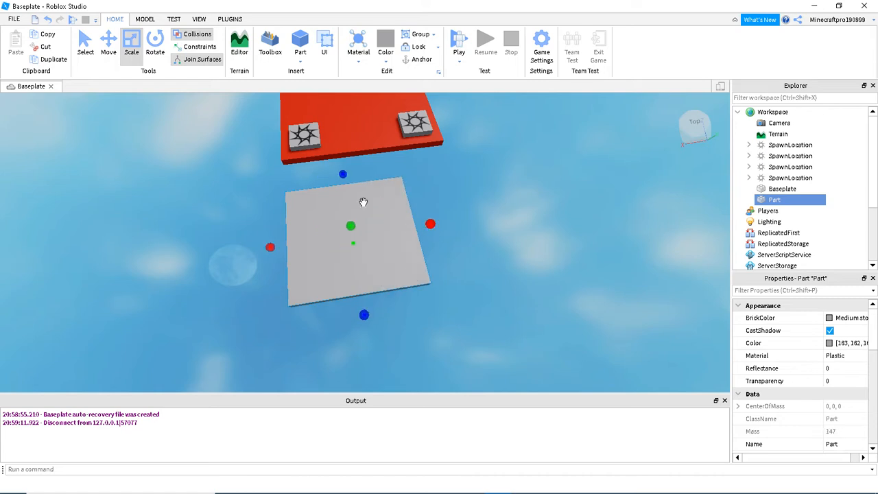
Lower the platform and move it up against the baseplate's front edge.
{"action": "left_click", "coordinate": [110, 43]}
{"action": "right_click_drag", "start_coordinate": [513, 275], "coordinate": [513, 276]}
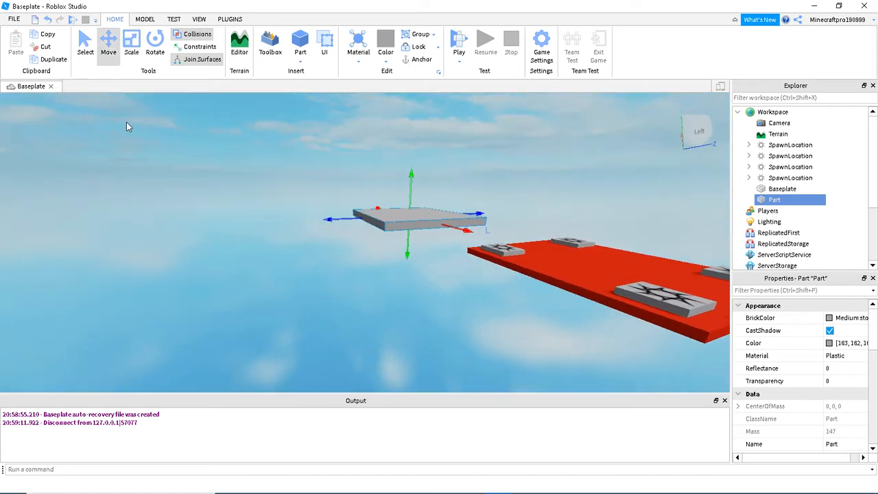
{"action": "left_click_drag", "start_coordinate": [419, 183], "coordinate": [411, 257]}
{"action": "left_click_drag", "start_coordinate": [476, 274], "coordinate": [576, 267]}
{"action": "right_click_drag", "start_coordinate": [580, 266], "coordinate": [580, 266]}
{"action": "left_click_drag", "start_coordinate": [555, 290], "coordinate": [596, 296]}
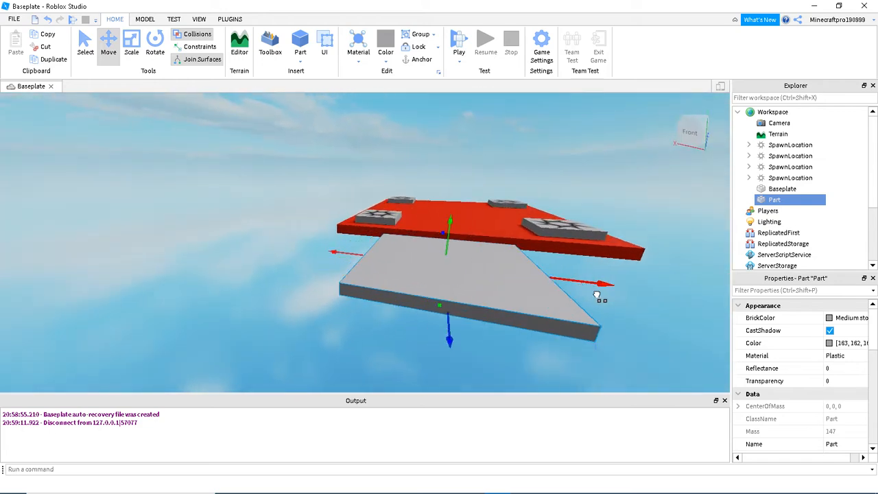
{"action": "scroll", "coordinate": [595, 295], "scroll_direction": "up", "scroll_amount": 3}
{"action": "right_click_drag", "start_coordinate": [594, 295], "coordinate": [600, 296]}
{"action": "scroll", "coordinate": [357, 275], "scroll_direction": "down", "scroll_amount": 4}
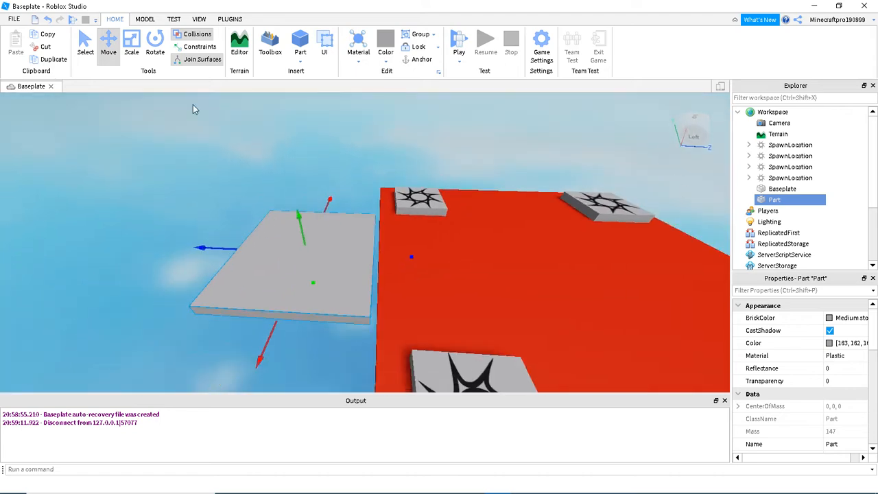
Shift the platform slightly sideways along the baseplate's front edge and deselect it.
{"action": "left_click", "coordinate": [85, 46]}
{"action": "right_click_drag", "start_coordinate": [362, 178], "coordinate": [361, 176]}
{"action": "left_click", "coordinate": [354, 118]}
{"action": "scroll", "coordinate": [354, 119], "scroll_direction": "up", "scroll_amount": 4}
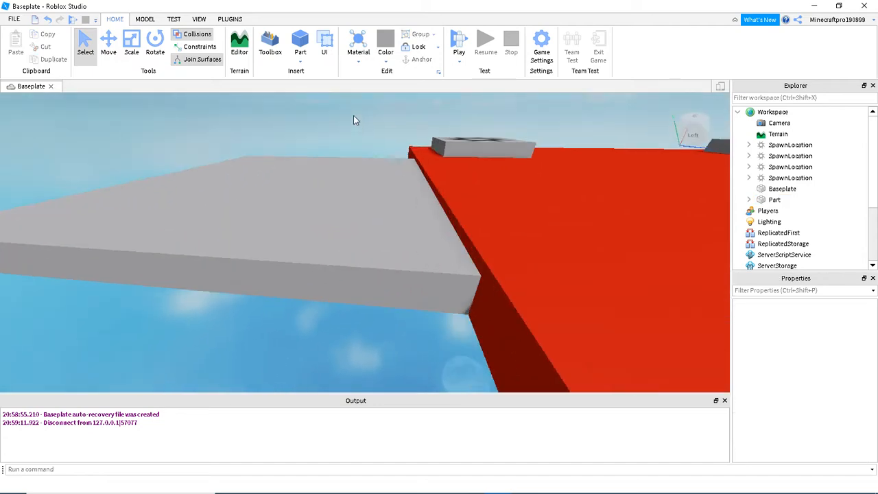
{"action": "scroll", "coordinate": [354, 120], "scroll_direction": "down", "scroll_amount": 10}
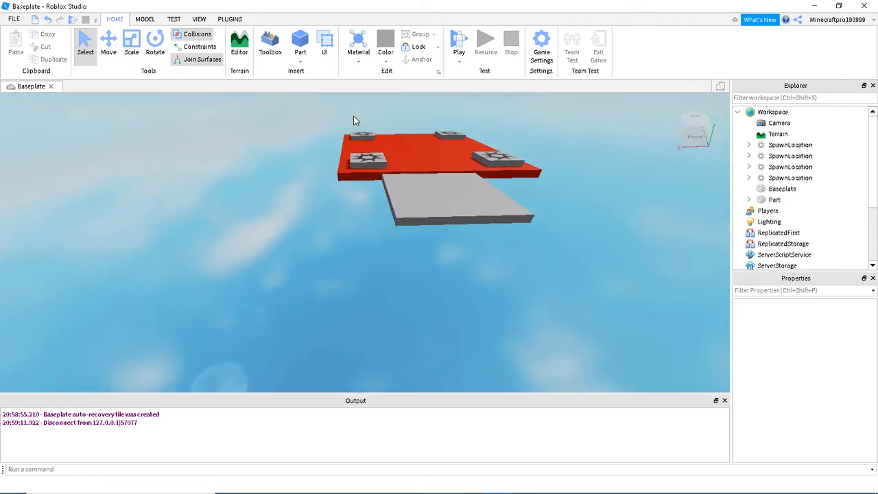
{"action": "scroll", "coordinate": [364, 227], "scroll_direction": "up", "scroll_amount": 3}
{"action": "left_click", "coordinate": [361, 227]}
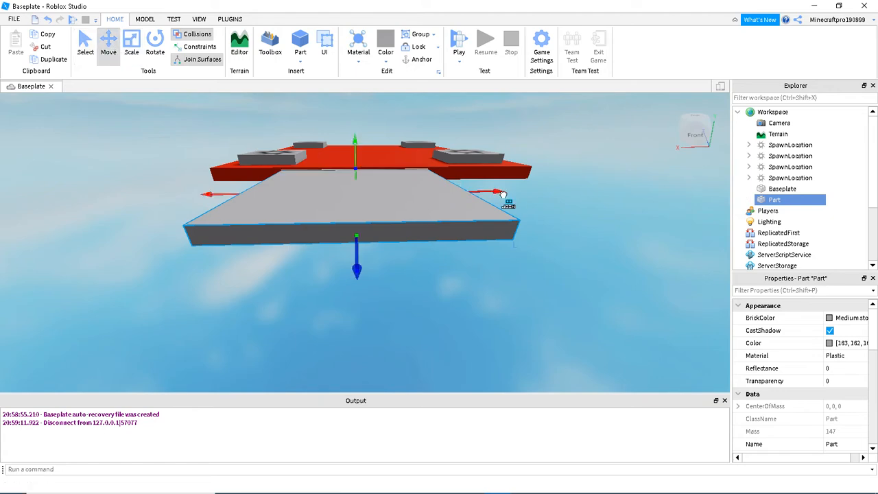
{"action": "left_click_drag", "start_coordinate": [503, 195], "coordinate": [510, 196]}
{"action": "left_click", "coordinate": [594, 261]}
Examine how the platform meets the baseplate and review its Behavior properties such as Anchored and CanCollide.
{"action": "scroll", "coordinate": [594, 261], "scroll_direction": "down", "scroll_amount": 5}
{"action": "right_click_drag", "start_coordinate": [594, 261], "coordinate": [593, 260]}
{"action": "scroll", "coordinate": [595, 264], "scroll_direction": "up", "scroll_amount": 6}
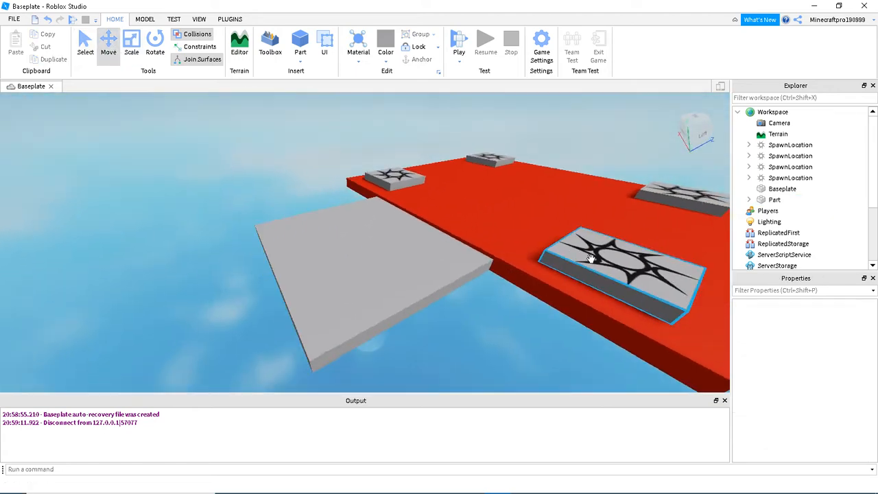
{"action": "scroll", "coordinate": [593, 259], "scroll_direction": "down", "scroll_amount": 5}
{"action": "scroll", "coordinate": [594, 259], "scroll_direction": "up", "scroll_amount": 5}
{"action": "scroll", "coordinate": [594, 260], "scroll_direction": "down", "scroll_amount": 6}
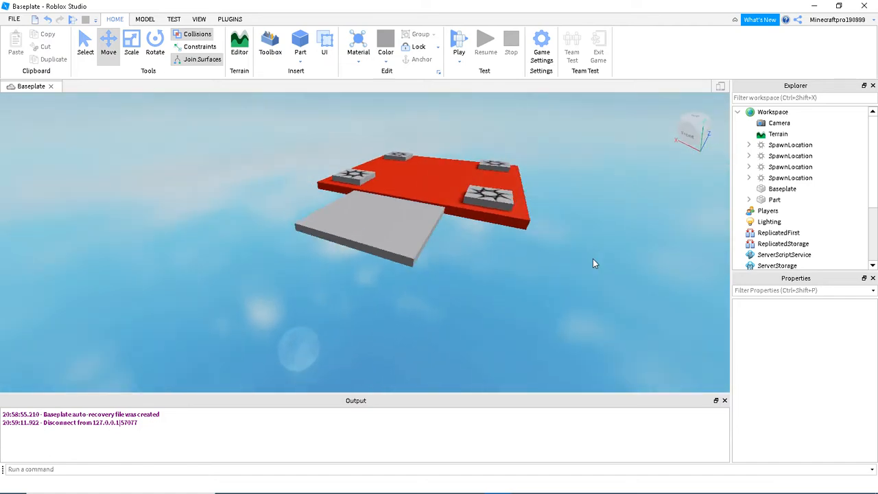
{"action": "scroll", "coordinate": [466, 247], "scroll_direction": "up", "scroll_amount": 3}
{"action": "right_click_drag", "start_coordinate": [466, 247], "coordinate": [388, 235]}
{"action": "left_click", "coordinate": [388, 235]}
{"action": "scroll", "coordinate": [817, 347], "scroll_direction": "down", "scroll_amount": 3}
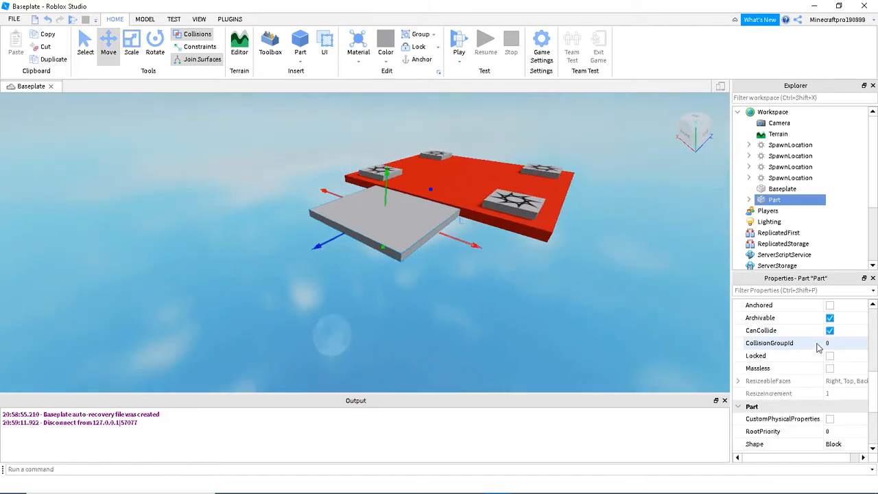
{"action": "left_click", "coordinate": [544, 345]}
{"action": "scroll", "coordinate": [534, 336], "scroll_direction": "up", "scroll_amount": 4}
{"action": "scroll", "coordinate": [534, 337], "scroll_direction": "down", "scroll_amount": 4}
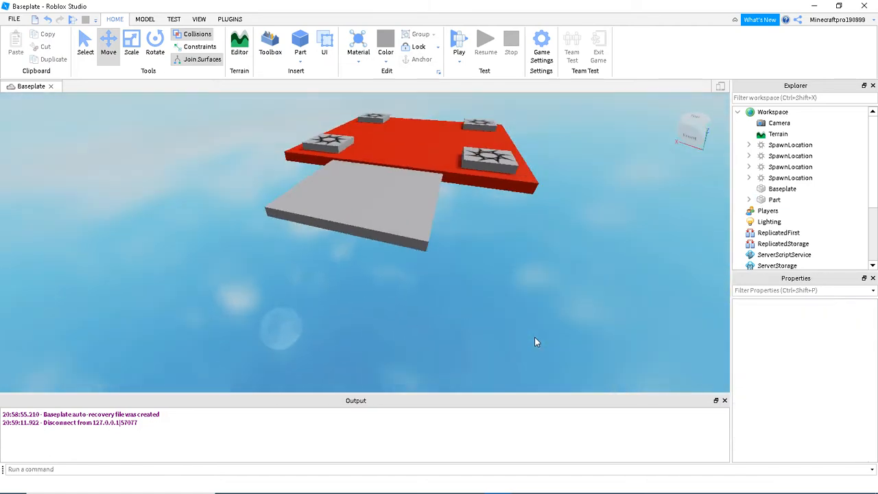
{"action": "right_click_drag", "start_coordinate": [534, 337], "coordinate": [534, 337]}
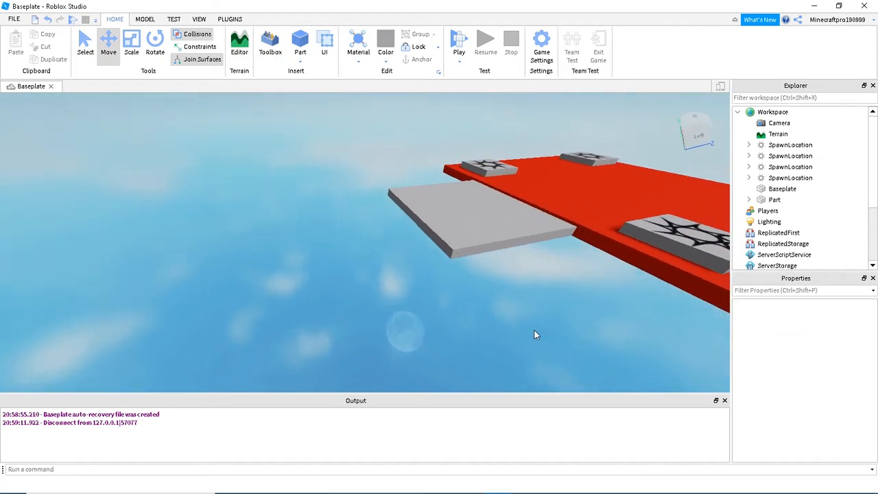
Duplicate the platform and move the copy outward, away from the baseplate.
{"action": "left_click", "coordinate": [466, 218]}
{"action": "key", "text": "ctrl+d"}
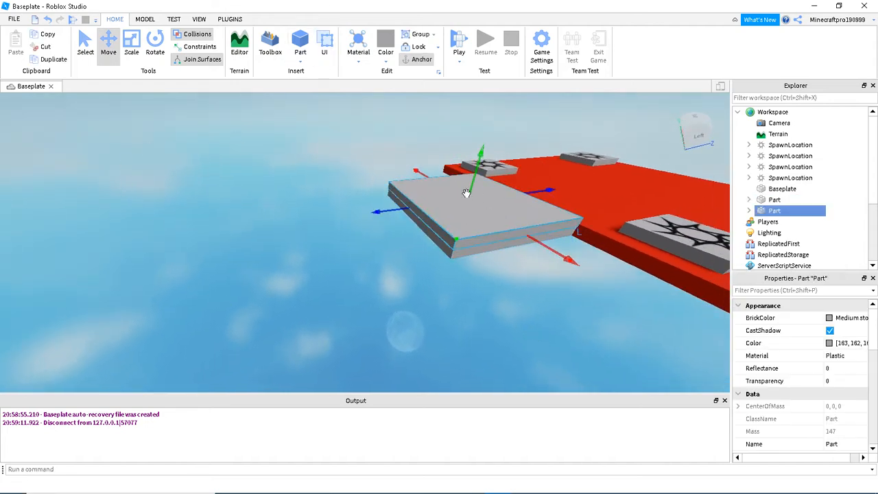
{"action": "left_click_drag", "start_coordinate": [376, 215], "coordinate": [206, 232]}
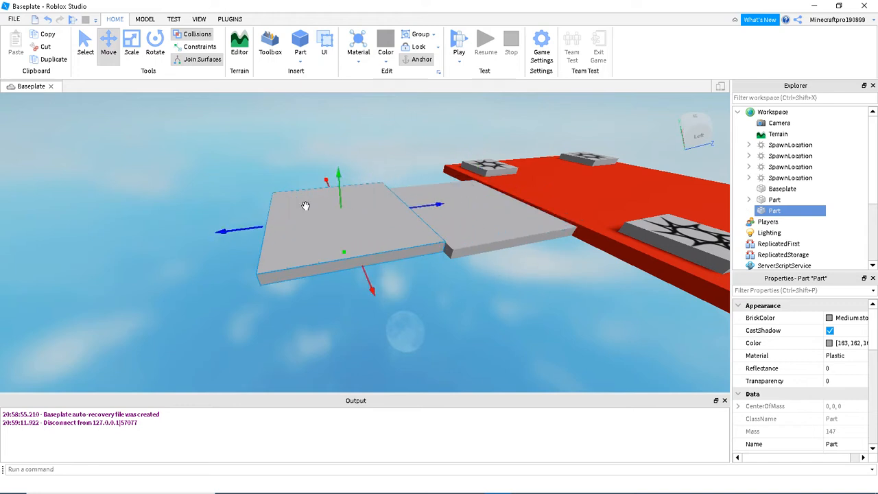
{"action": "right_click_drag", "start_coordinate": [263, 129], "coordinate": [258, 128]}
Scale the duplicated platform down in width so it is narrower than the first one.
{"action": "left_click", "coordinate": [133, 49]}
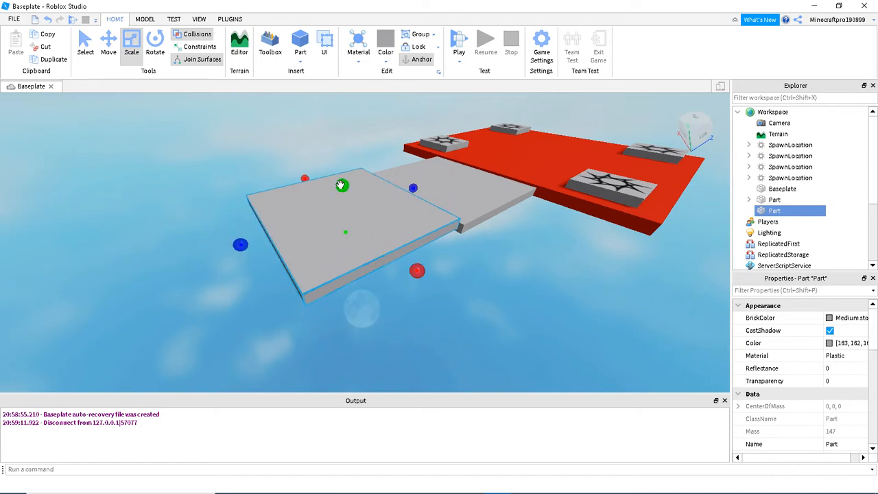
{"action": "right_click_drag", "start_coordinate": [530, 243], "coordinate": [167, 70]}
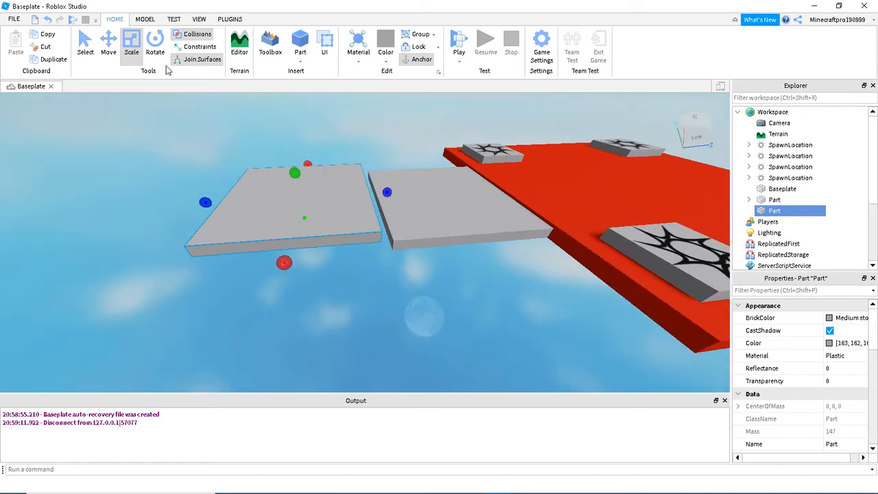
{"action": "left_click", "coordinate": [299, 205]}
{"action": "key", "text": "w"}
{"action": "right_click_drag", "start_coordinate": [332, 231], "coordinate": [331, 230]}
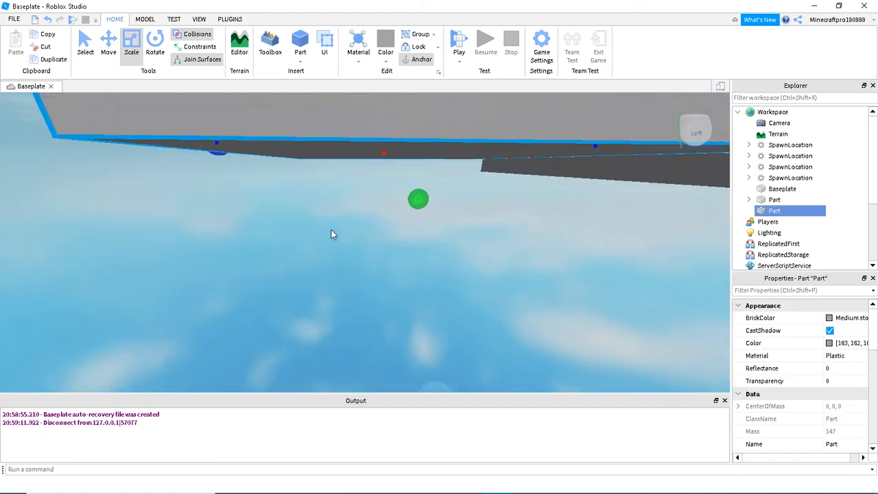
{"action": "scroll", "coordinate": [330, 229], "scroll_direction": "down", "scroll_amount": 3}
{"action": "right_click_drag", "start_coordinate": [449, 170], "coordinate": [451, 174]}
{"action": "scroll", "coordinate": [451, 174], "scroll_direction": "down", "scroll_amount": 4}
{"action": "left_click_drag", "start_coordinate": [421, 205], "coordinate": [359, 198]}
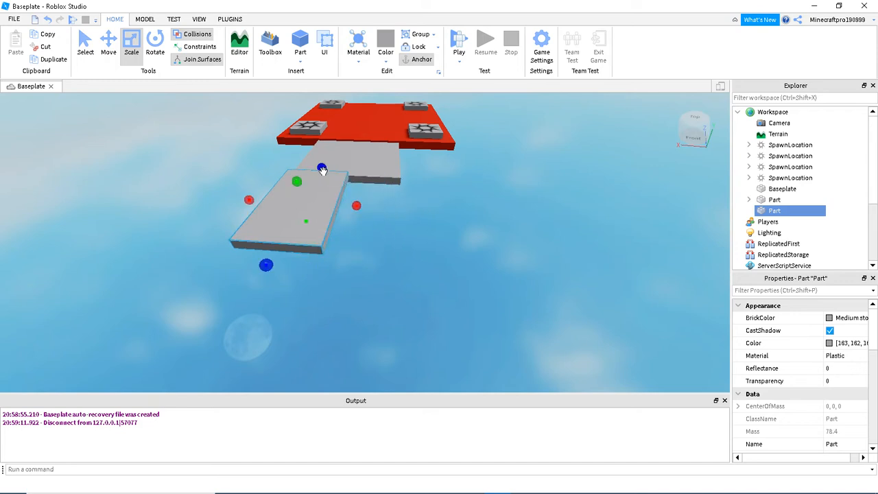
Shorten the duplicated platform to leave a gap, and scale it down proportionally.
{"action": "left_click", "coordinate": [347, 231]}
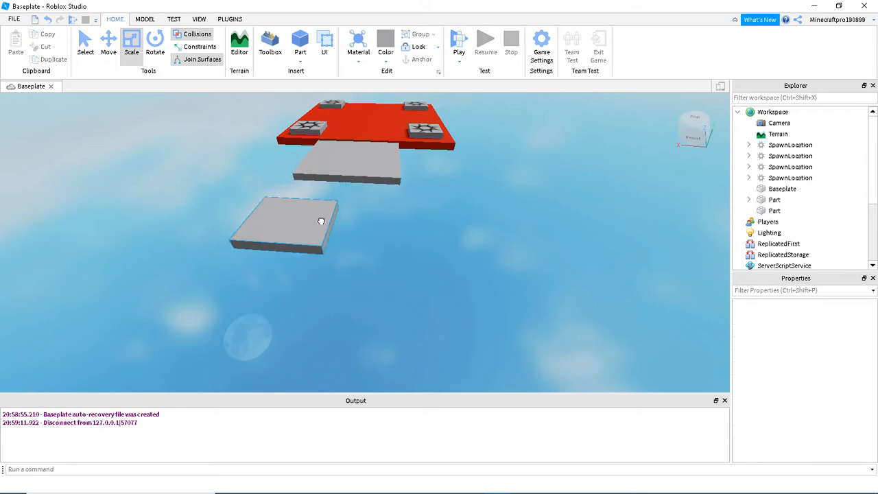
{"action": "left_click", "coordinate": [321, 220]}
{"action": "left_click_drag", "start_coordinate": [343, 224], "coordinate": [294, 237], "text": "shift"}
Enlarge the duplicated platform proportionally and flatten it into a thin slab.
{"action": "right_click_drag", "start_coordinate": [364, 186], "coordinate": [368, 184]}
{"action": "scroll", "coordinate": [368, 184], "scroll_direction": "up", "scroll_amount": 4}
{"action": "scroll", "coordinate": [368, 183], "scroll_direction": "down", "scroll_amount": 5}
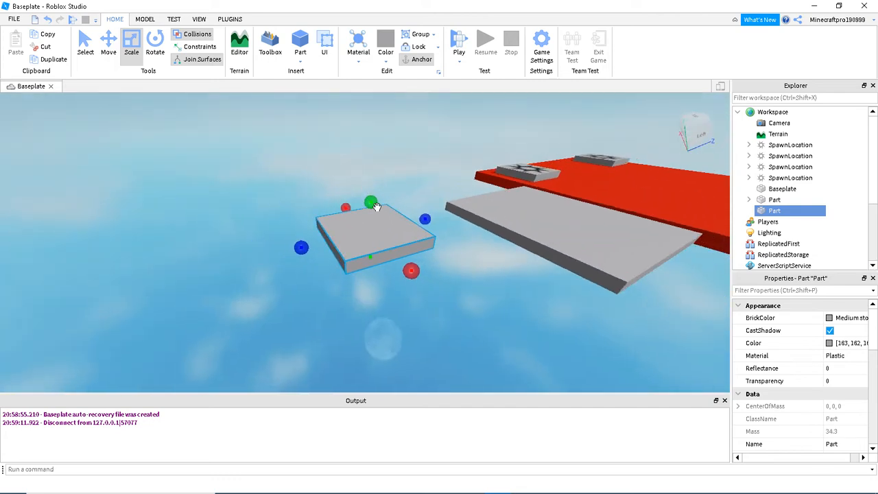
{"action": "left_click_drag", "start_coordinate": [376, 178], "coordinate": [375, 176]}
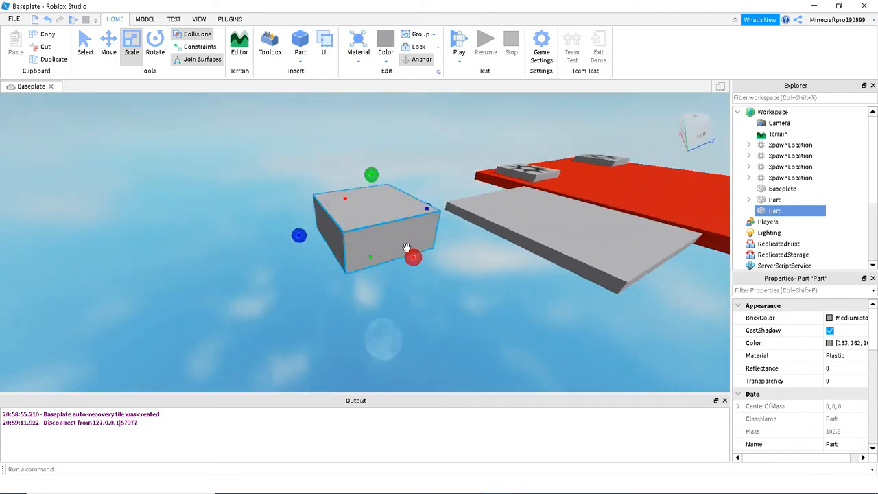
{"action": "left_click_drag", "start_coordinate": [414, 250], "coordinate": [493, 307], "text": "shift"}
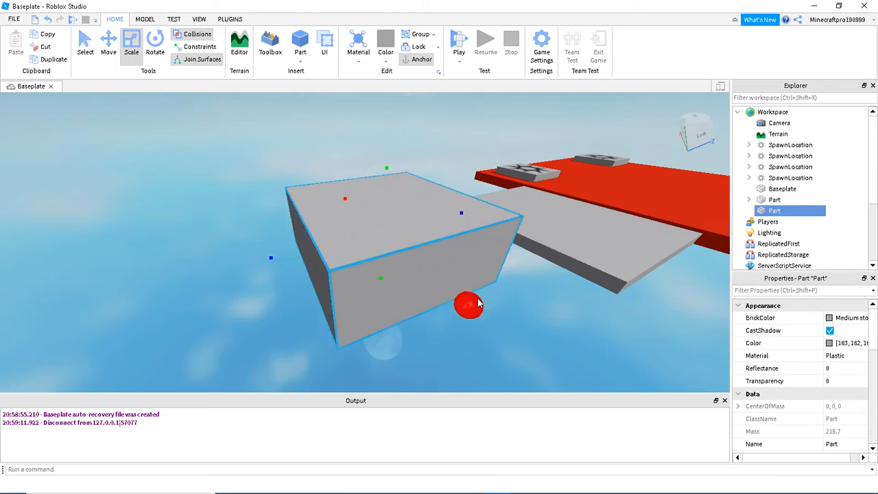
{"action": "left_click_drag", "start_coordinate": [400, 172], "coordinate": [402, 236]}
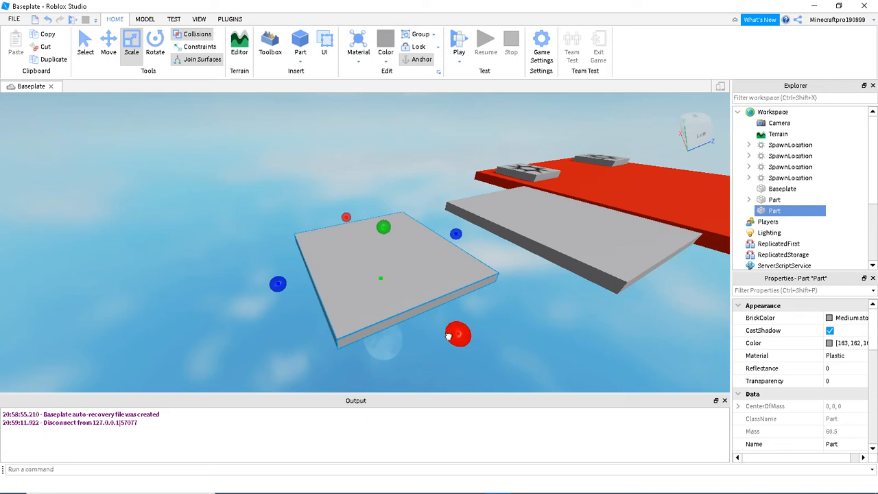
Thicken the slab slightly and scale it down proportionally into a small jump platform.
{"action": "left_click_drag", "start_coordinate": [424, 307], "coordinate": [414, 284]}
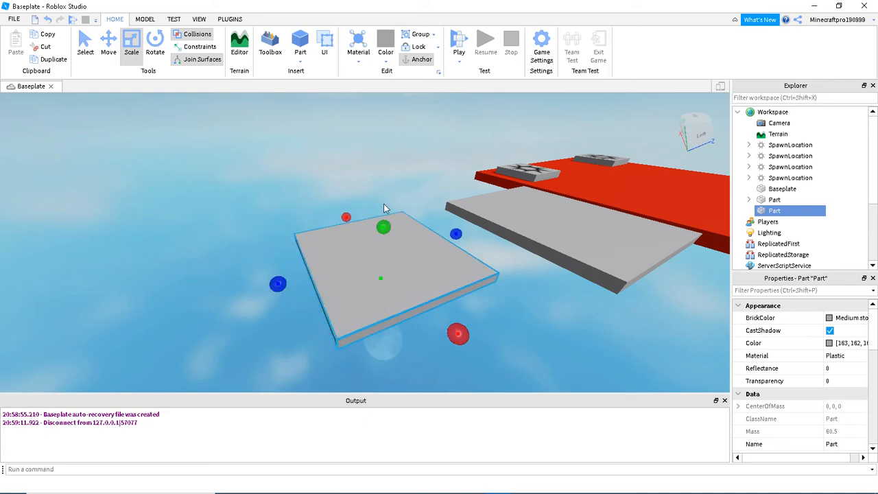
{"action": "left_click_drag", "start_coordinate": [381, 228], "coordinate": [383, 221]}
{"action": "left_click_drag", "start_coordinate": [468, 330], "coordinate": [412, 276]}
{"action": "mouse_move", "coordinate": [412, 276]}
{"action": "right_mouse_down"}
{"action": "mouse_move", "coordinate": [420, 266]}
{"action": "mouse_move", "coordinate": [421, 276]}
{"action": "mouse_move", "coordinate": [413, 264]}
{"action": "right_mouse_up"}
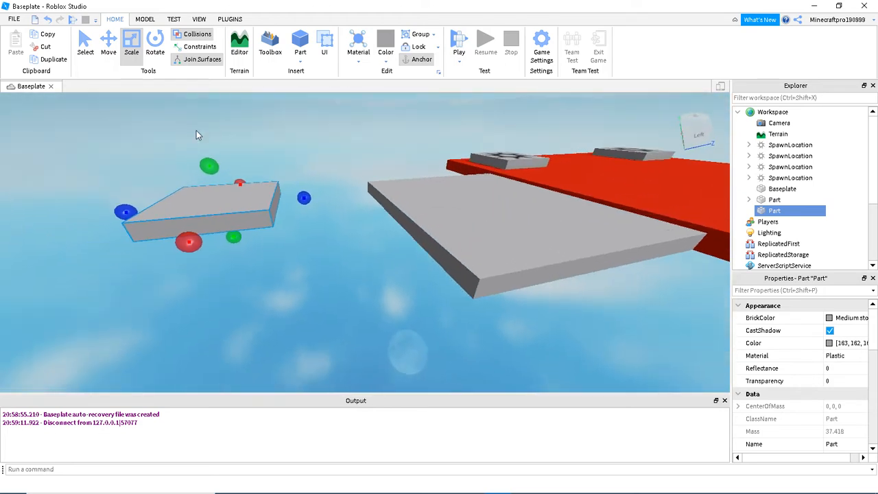
Move the small jump platform closer to the large platform, leaving a gap between them.
{"action": "left_click", "coordinate": [108, 48]}
{"action": "left_click_drag", "start_coordinate": [206, 157], "coordinate": [353, 224]}
{"action": "left_click", "coordinate": [322, 228]}
{"action": "left_click", "coordinate": [306, 222]}
{"action": "right_click_drag", "start_coordinate": [353, 224], "coordinate": [350, 221]}
Duplicate the small platform and place the copy farther out as the next jump, offset sideways.
{"action": "key", "text": "ctrl+d"}
{"action": "left_click_drag", "start_coordinate": [400, 230], "coordinate": [523, 274]}
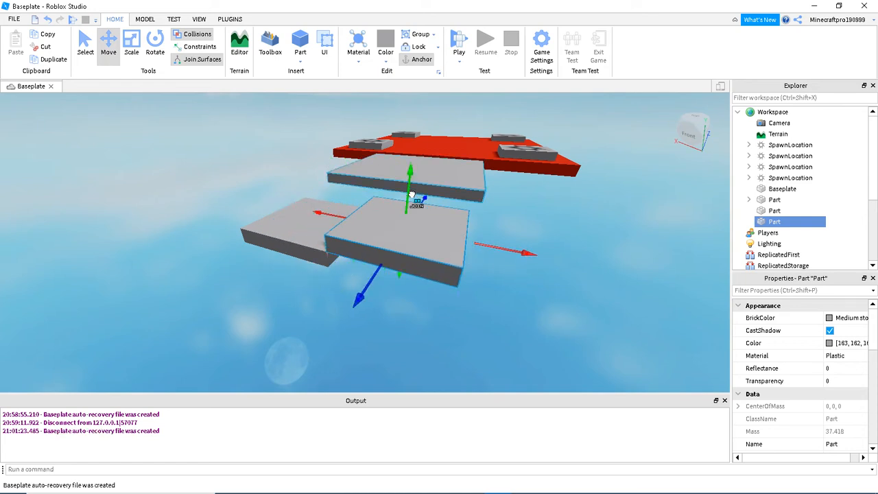
{"action": "left_click_drag", "start_coordinate": [411, 195], "coordinate": [410, 210]}
{"action": "right_click_drag", "start_coordinate": [425, 208], "coordinate": [405, 205]}
{"action": "left_click_drag", "start_coordinate": [389, 208], "coordinate": [336, 214]}
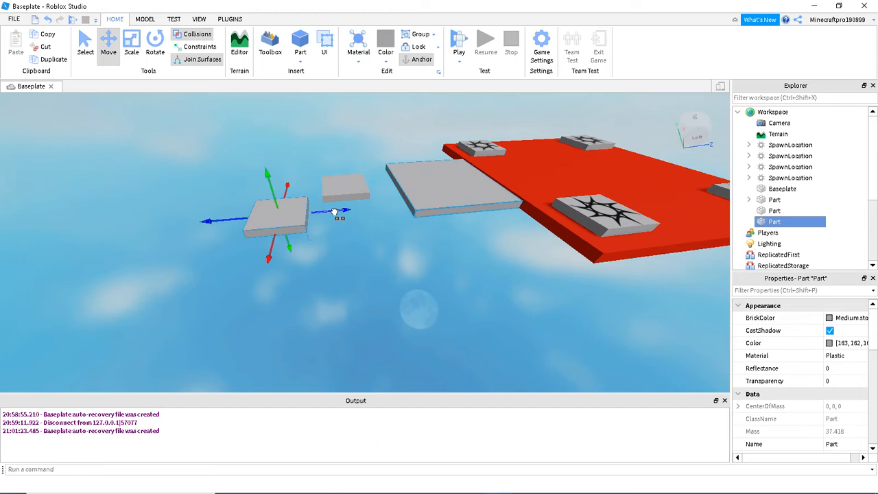
Examine the spacing of the two small jump platforms beyond the large one.
{"action": "left_click", "coordinate": [346, 188]}
{"action": "left_click", "coordinate": [383, 247]}
{"action": "scroll", "coordinate": [302, 233], "scroll_direction": "up", "scroll_amount": 1}
{"action": "left_click", "coordinate": [294, 233]}
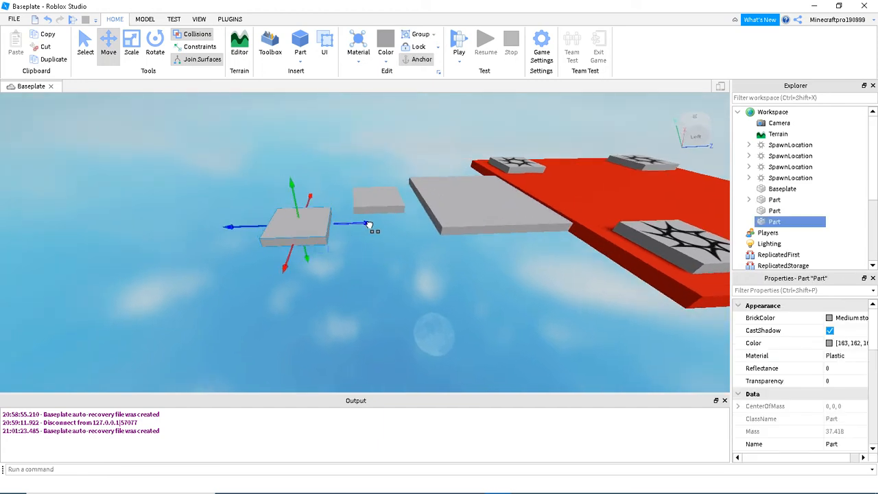
{"action": "left_click", "coordinate": [376, 248]}
{"action": "left_click", "coordinate": [378, 209]}
{"action": "left_click", "coordinate": [387, 207]}
{"action": "key", "text": "d"}
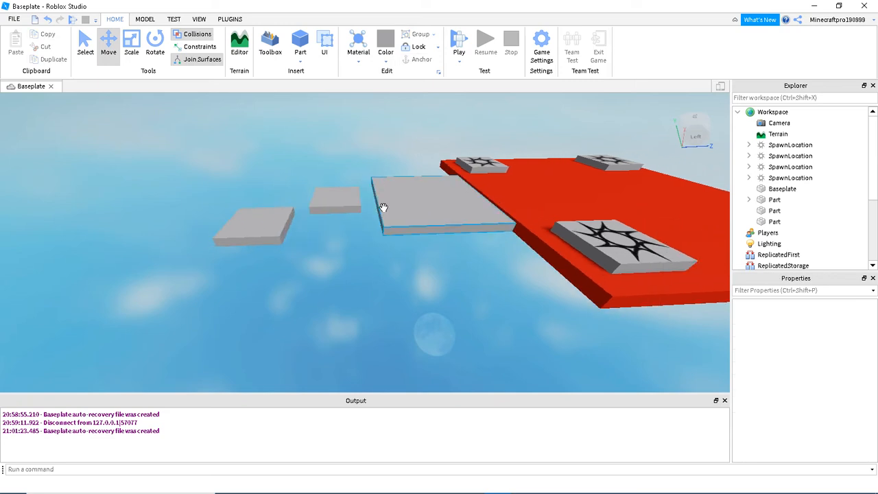
Duplicate a small platform again and place the copy beyond the other two as a third jump.
{"action": "left_click", "coordinate": [354, 212]}
{"action": "key", "text": "ctrl+d"}
{"action": "left_click_drag", "start_coordinate": [395, 192], "coordinate": [248, 200]}
{"action": "right_click_drag", "start_coordinate": [254, 202], "coordinate": [254, 218]}
{"action": "left_click_drag", "start_coordinate": [278, 208], "coordinate": [295, 198]}
{"action": "left_click", "coordinate": [374, 212]}
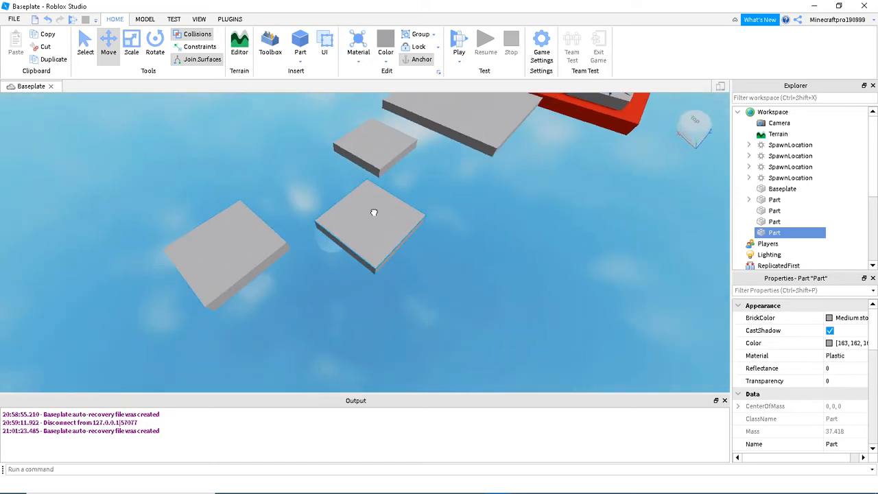
Duplicate the large platform, place one of the pair beyond the three small jumps and lower the other beside the baseplate.
{"action": "left_click_drag", "start_coordinate": [408, 192], "coordinate": [404, 197]}
{"action": "scroll", "coordinate": [403, 197], "scroll_direction": "down", "scroll_amount": 1}
{"action": "scroll", "coordinate": [403, 196], "scroll_direction": "down", "scroll_amount": 2}
{"action": "right_click_drag", "start_coordinate": [403, 196], "coordinate": [405, 199]}
{"action": "left_click", "coordinate": [425, 214]}
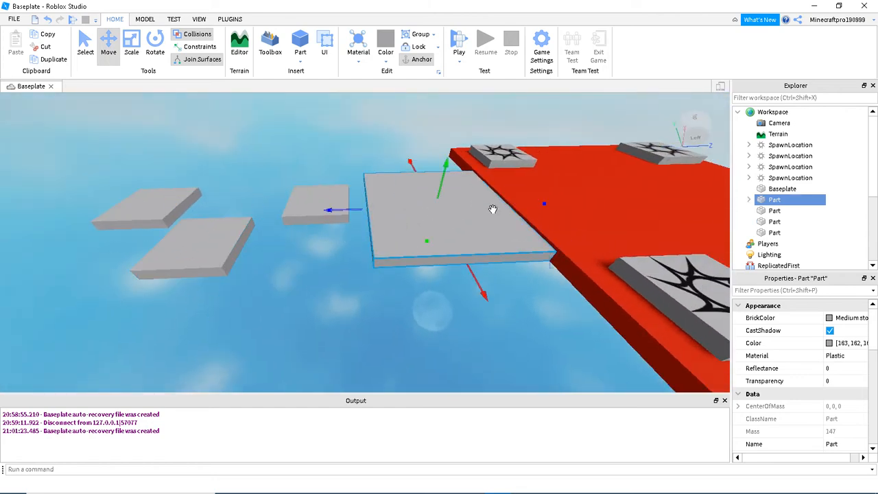
{"action": "key", "text": "ctrl+d"}
{"action": "left_click", "coordinate": [551, 205]}
{"action": "left_click", "coordinate": [428, 206]}
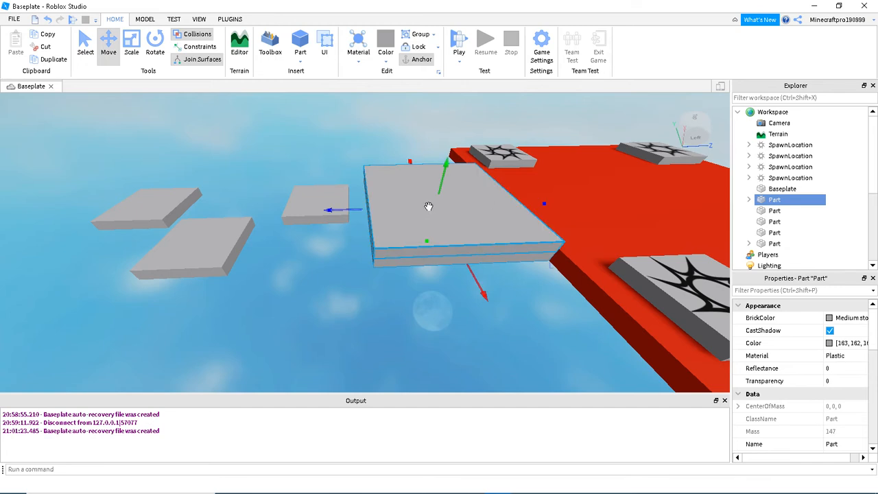
{"action": "left_click_drag", "start_coordinate": [546, 203], "coordinate": [165, 216]}
{"action": "left_click", "coordinate": [429, 212]}
{"action": "left_click_drag", "start_coordinate": [446, 166], "coordinate": [444, 178]}
Slide the far large platform outward to leave a jump gap after the last small platform, and lower it slightly.
{"action": "right_click_drag", "start_coordinate": [443, 179], "coordinate": [444, 181]}
{"action": "key", "text": "a"}
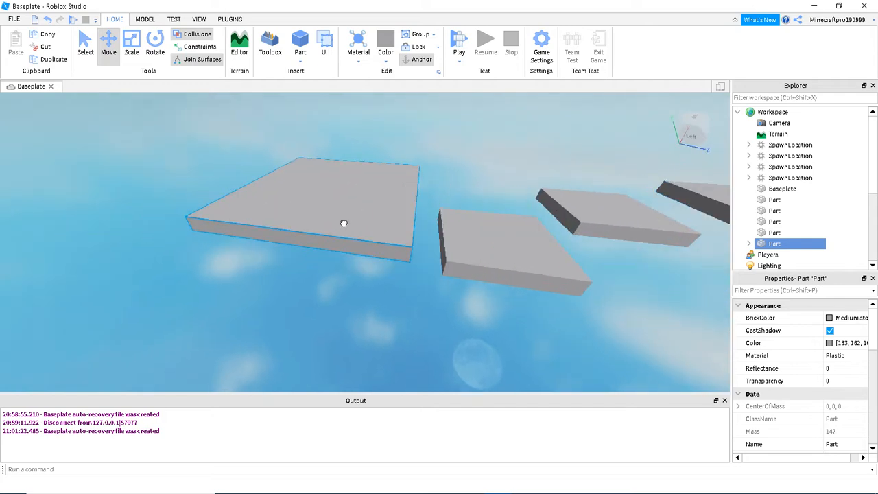
{"action": "left_click", "coordinate": [344, 221]}
{"action": "left_click_drag", "start_coordinate": [504, 203], "coordinate": [380, 196]}
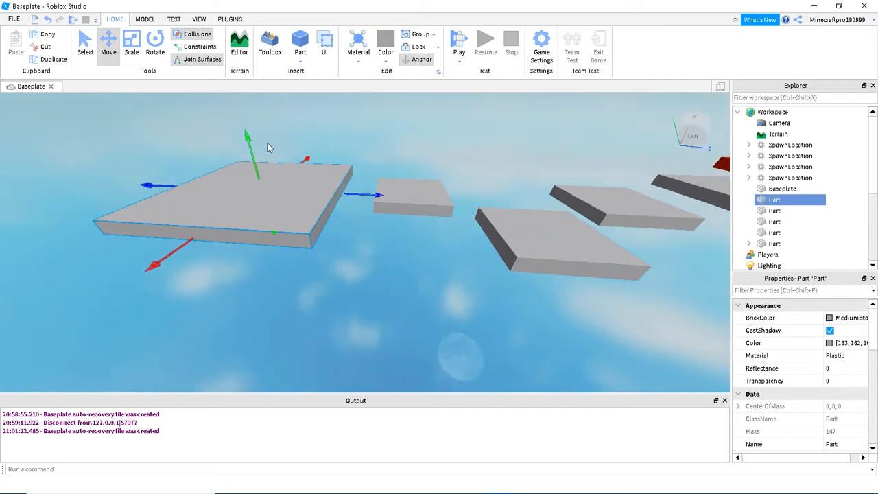
{"action": "left_click_drag", "start_coordinate": [250, 152], "coordinate": [254, 162]}
Select the far large platform and the three small jumps together and check their Anchored property.
{"action": "left_click", "coordinate": [417, 130]}
{"action": "key", "text": "a"}
{"action": "right_click_drag", "start_coordinate": [418, 130], "coordinate": [418, 130]}
{"action": "key", "text": "d"}
{"action": "key", "text": "w"}
{"action": "left_click_drag", "start_coordinate": [187, 154], "coordinate": [443, 264]}
{"action": "right_click_drag", "start_coordinate": [443, 260], "coordinate": [435, 264]}
{"action": "key", "text": "d"}
{"action": "left_click", "coordinate": [435, 264]}
{"action": "left_click_drag", "start_coordinate": [238, 163], "coordinate": [421, 262]}
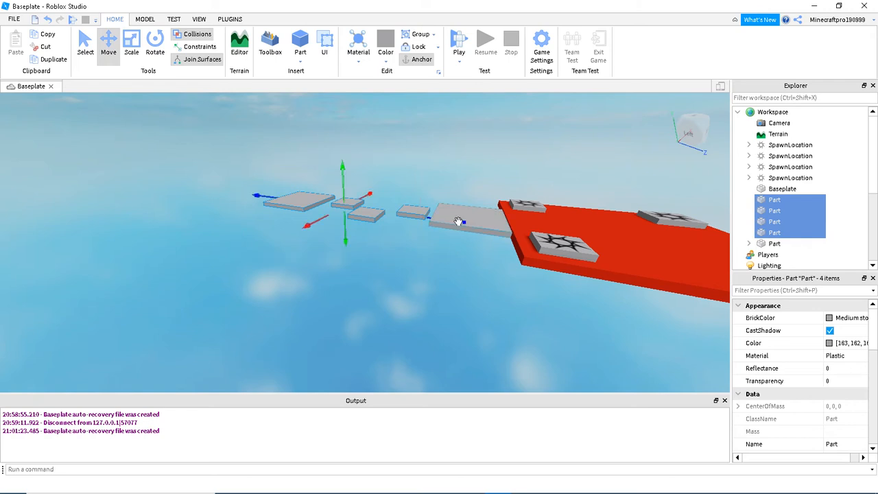
{"action": "scroll", "coordinate": [721, 382], "scroll_direction": "down", "scroll_amount": 2}
{"action": "scroll", "coordinate": [798, 382], "scroll_direction": "down", "scroll_amount": 3}
{"action": "scroll", "coordinate": [798, 381], "scroll_direction": "down", "scroll_amount": 6}
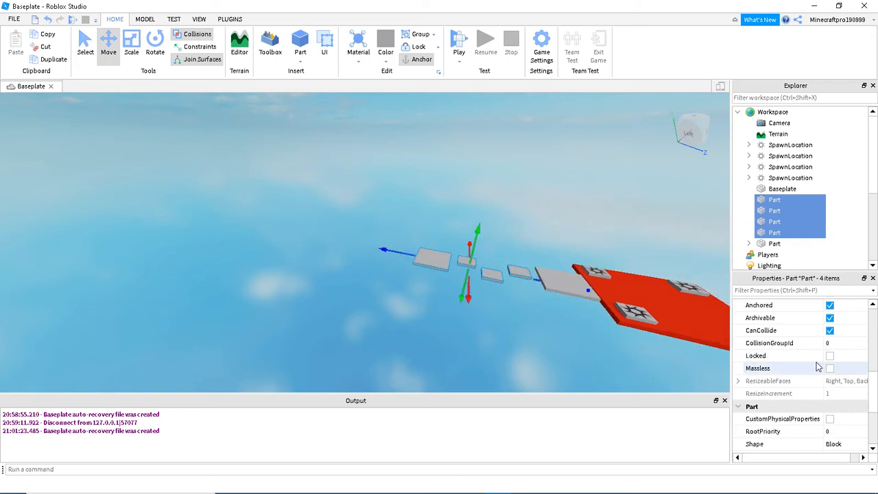
{"action": "scroll", "coordinate": [815, 374], "scroll_direction": "up", "scroll_amount": 8}
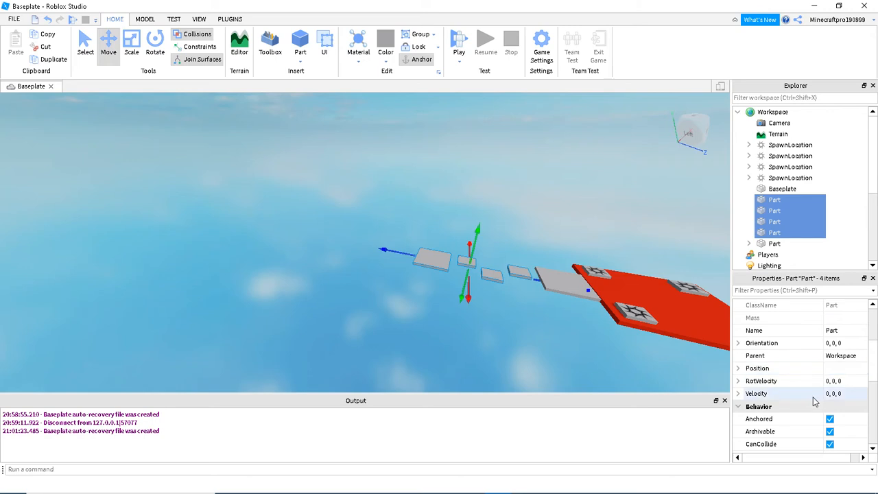
{"action": "left_click", "coordinate": [565, 336]}
Playtest the course by running across the baseplate and jumping along the platforms, ending the test at the end.
{"action": "right_click_drag", "start_coordinate": [565, 336], "coordinate": [565, 336]}
{"action": "key", "text": "w"}
{"action": "left_click", "coordinate": [459, 45]}
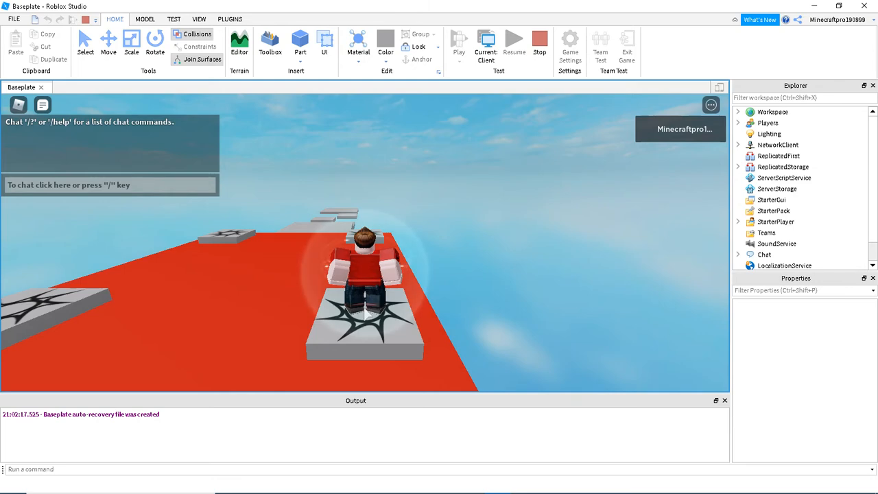
{"action": "key", "text": "w"}
{"action": "key", "text": "w"}
{"action": "right_click_drag", "start_coordinate": [425, 281], "coordinate": [426, 282]}
{"action": "key", "text": "space"}
{"action": "key", "text": "w"}
{"action": "key", "text": "space"}
{"action": "key", "text": "space"}
{"action": "key", "text": "space"}
{"action": "key", "text": "w"}
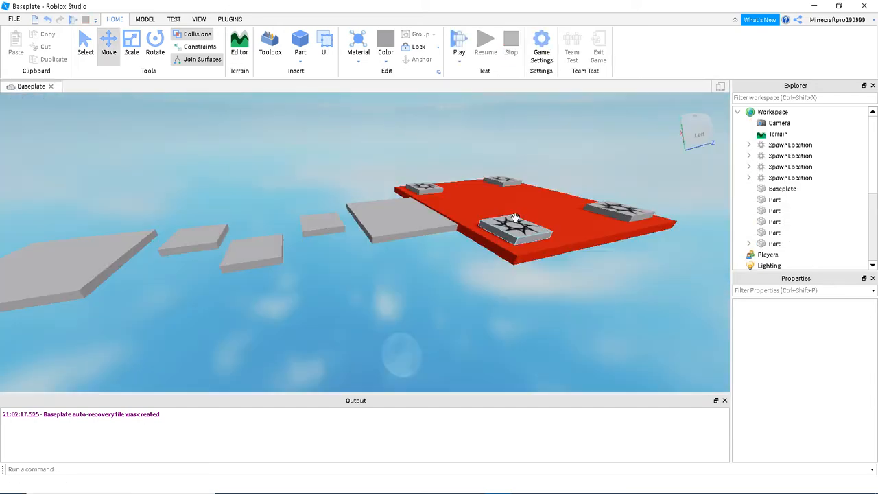
Raise the far large platform slightly above the height of the small jump platforms.
{"action": "key", "text": "w"}
{"action": "right_click_drag", "start_coordinate": [516, 218], "coordinate": [515, 218]}
{"action": "key", "text": "s"}
{"action": "key", "text": "w"}
{"action": "key", "text": "w"}
{"action": "key", "text": "s"}
{"action": "key", "text": "w"}
{"action": "key", "text": "s"}
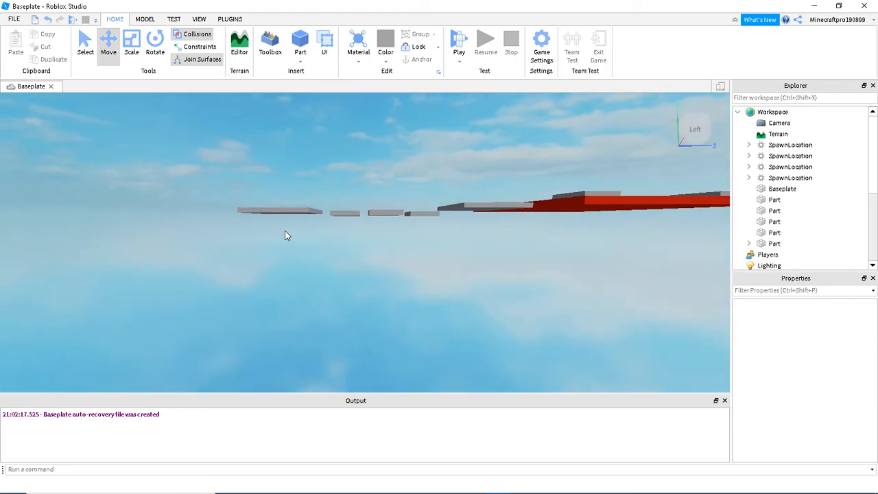
{"action": "left_click", "coordinate": [275, 210]}
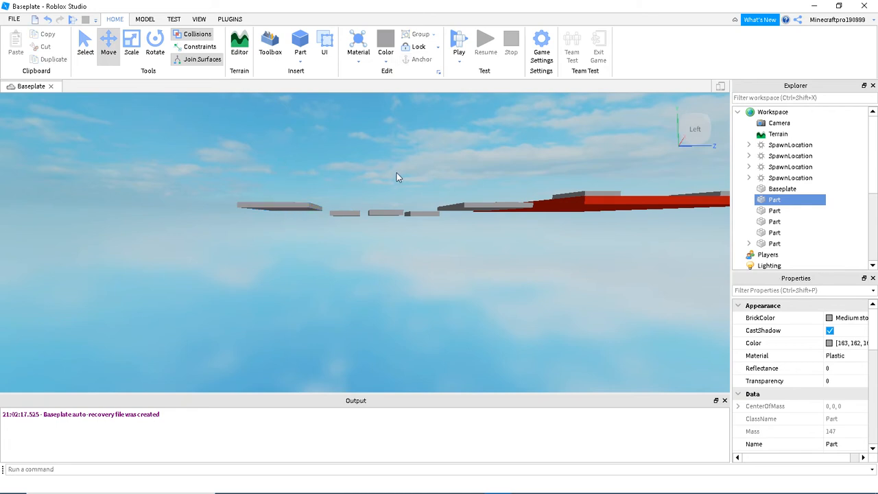
{"action": "left_click", "coordinate": [397, 173]}
Examine the gaps and alignment of the platform row from the side and from its far end.
{"action": "key", "text": "w"}
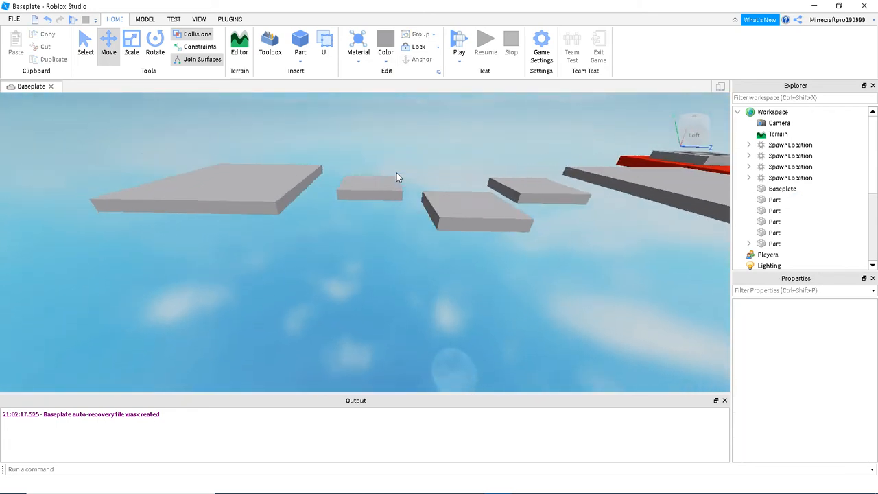
{"action": "right_click_drag", "start_coordinate": [396, 172], "coordinate": [396, 172]}
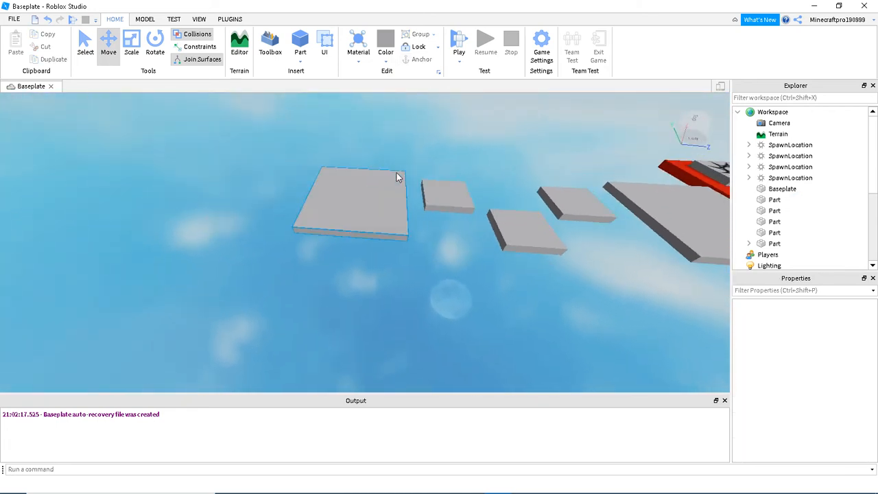
{"action": "key", "text": "s"}
{"action": "key", "text": "d"}
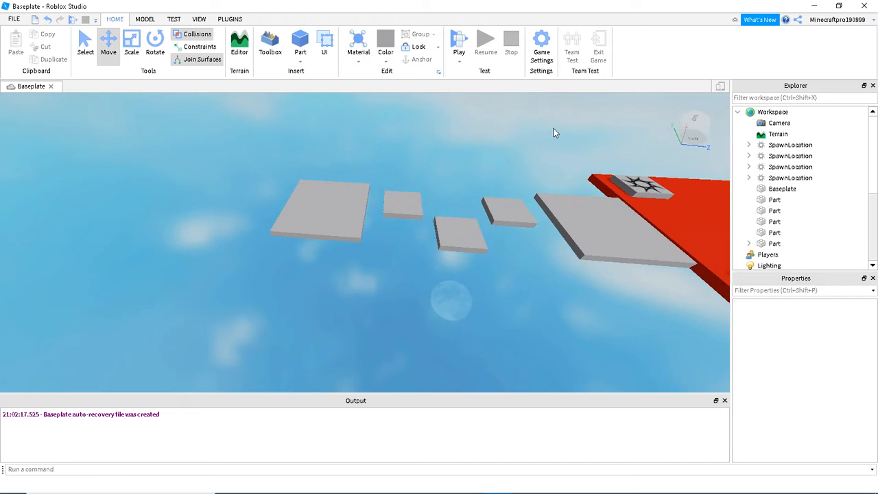
{"action": "key", "text": "w"}
{"action": "right_click_drag", "start_coordinate": [556, 133], "coordinate": [555, 133]}
{"action": "key", "text": "s"}
{"action": "scroll", "coordinate": [437, 220], "scroll_direction": "up", "scroll_amount": 5}
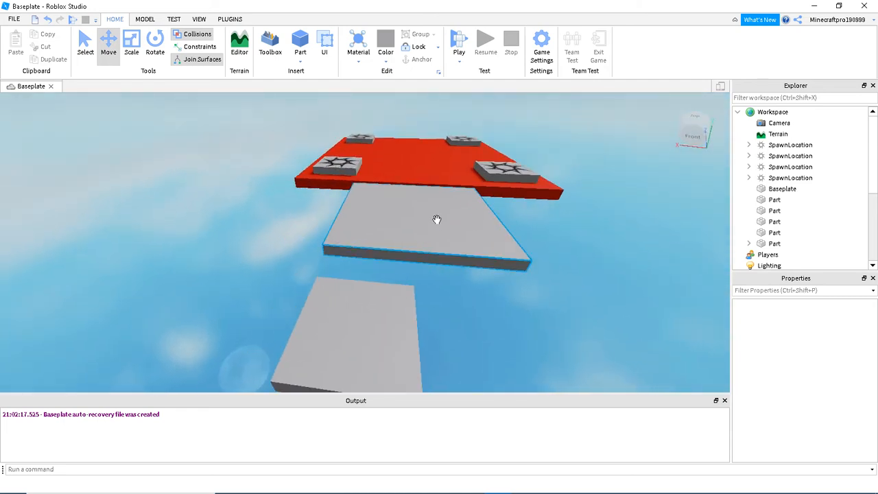
{"action": "scroll", "coordinate": [437, 220], "scroll_direction": "down", "scroll_amount": 4}
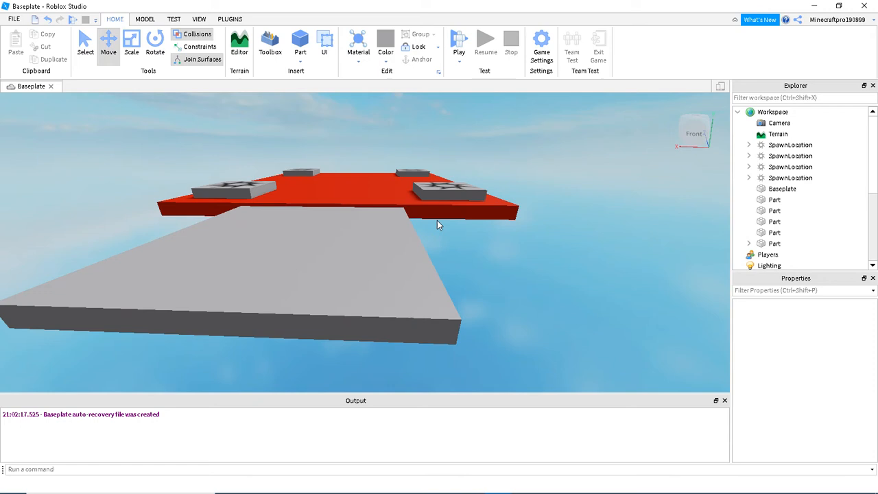
{"action": "scroll", "coordinate": [436, 219], "scroll_direction": "up", "scroll_amount": 4}
Activate the Scale tool and inspect both large platforms against the baseplate from above and at eye level.
{"action": "left_click", "coordinate": [435, 236]}
{"action": "scroll", "coordinate": [434, 236], "scroll_direction": "down", "scroll_amount": 5}
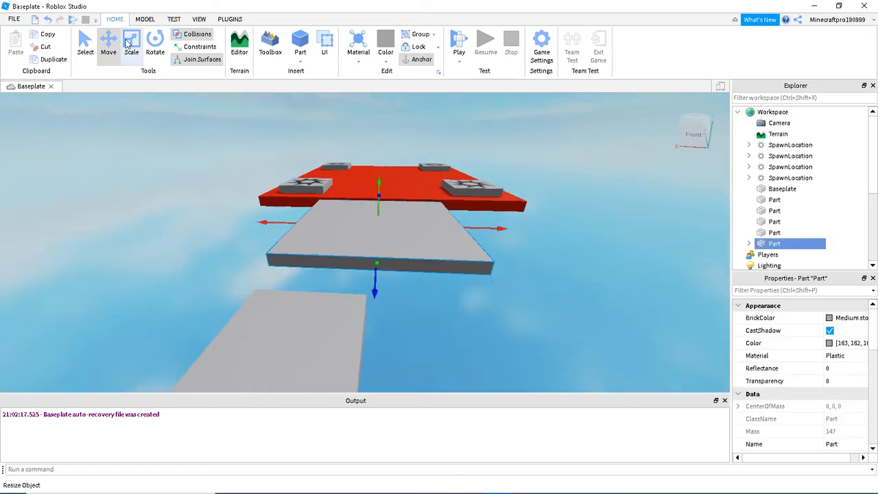
{"action": "left_click", "coordinate": [574, 284]}
{"action": "right_click_drag", "start_coordinate": [574, 284], "coordinate": [574, 282]}
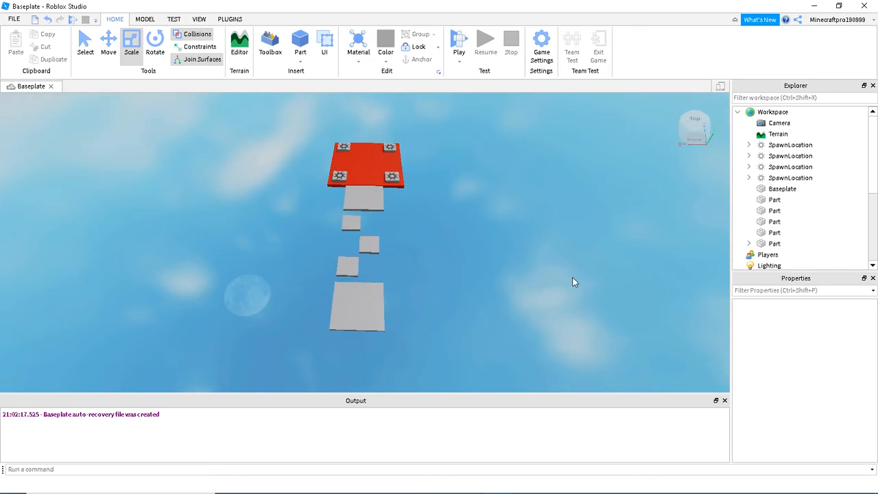
{"action": "scroll", "coordinate": [574, 282], "scroll_direction": "up", "scroll_amount": 5}
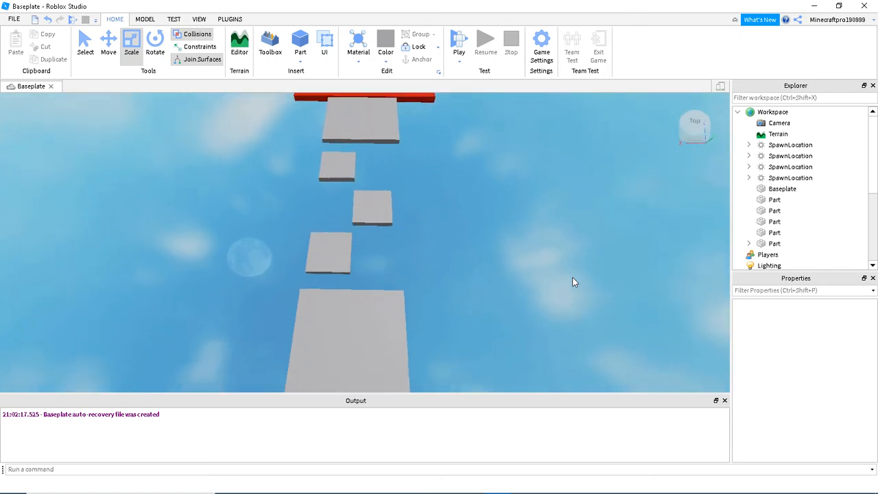
{"action": "right_click_drag", "start_coordinate": [573, 278], "coordinate": [572, 278]}
{"action": "scroll", "coordinate": [572, 278], "scroll_direction": "down", "scroll_amount": 3}
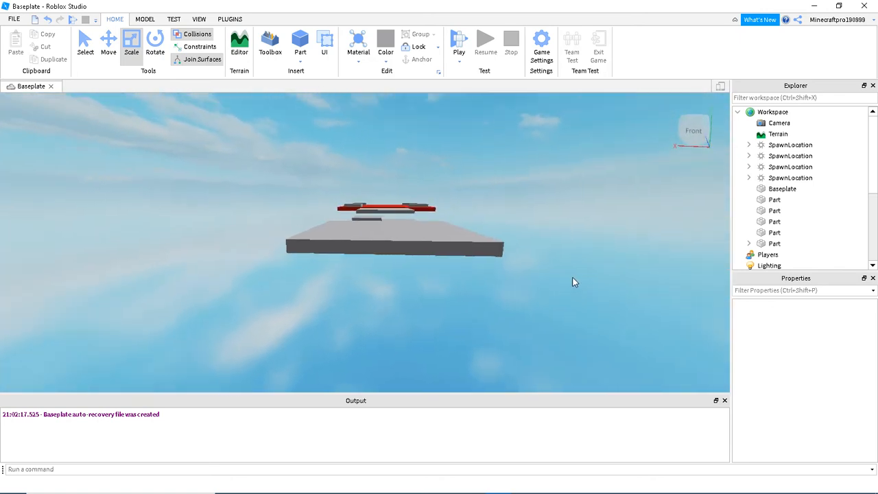
{"action": "key", "text": "d"}
{"action": "left_click", "coordinate": [424, 231]}
{"action": "left_click", "coordinate": [413, 242]}
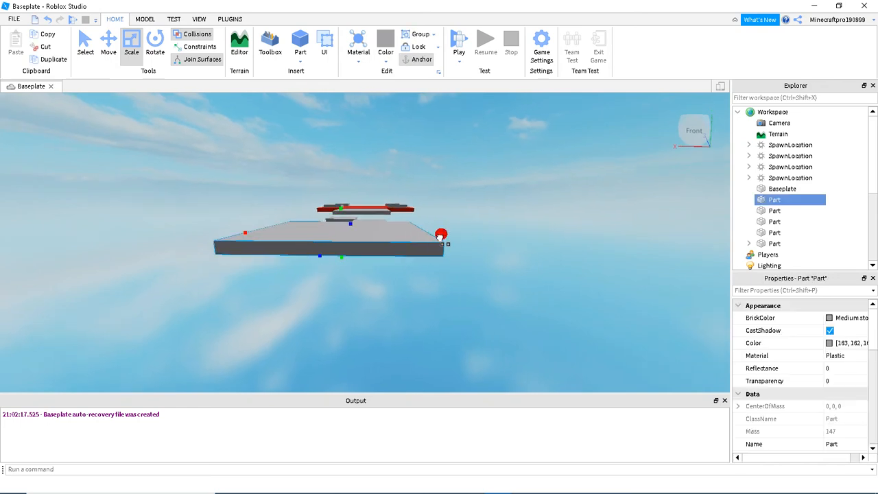
{"action": "left_click", "coordinate": [478, 243]}
{"action": "scroll", "coordinate": [478, 240], "scroll_direction": "up", "scroll_amount": 5}
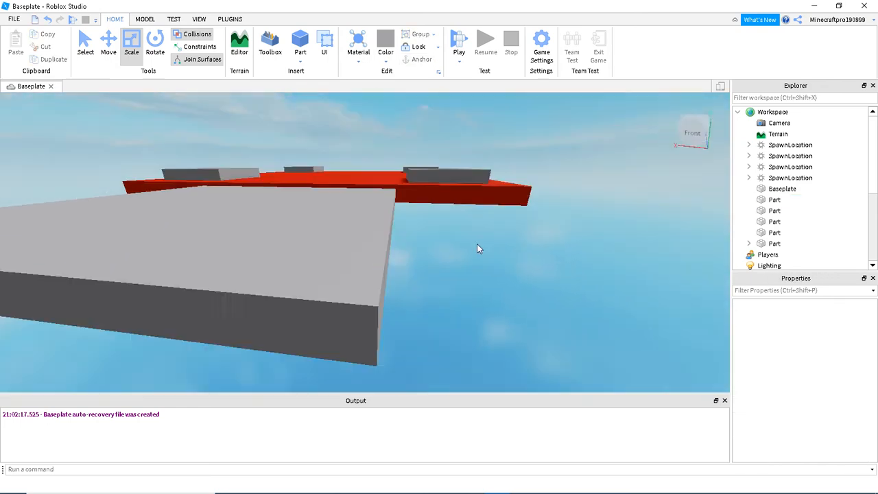
{"action": "right_click_drag", "start_coordinate": [477, 244], "coordinate": [477, 240]}
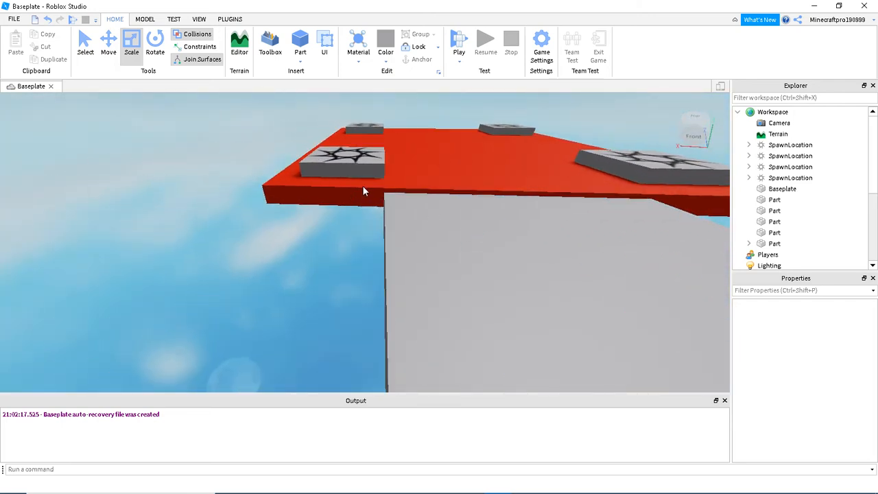
{"action": "right_click_drag", "start_coordinate": [326, 170], "coordinate": [364, 171]}
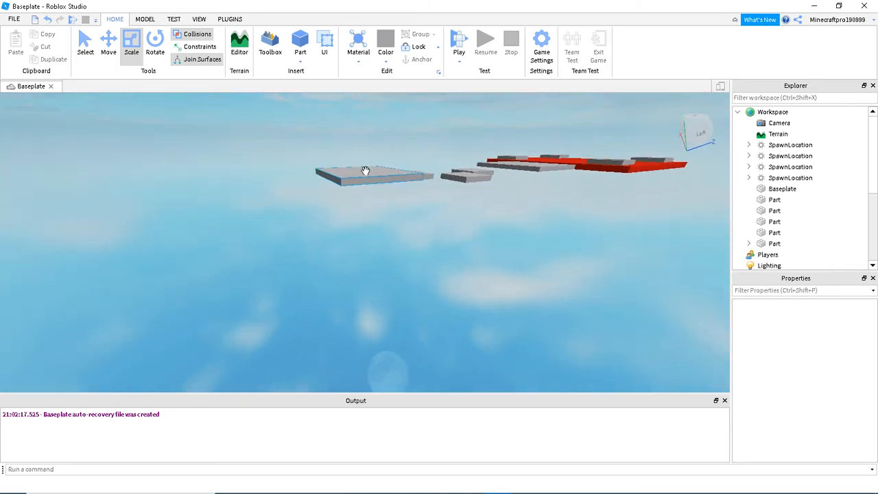
Duplicate the three small jump platforms together and place the copies beyond the far large platform, lowered to about its level.
{"action": "right_click_drag", "start_coordinate": [421, 195], "coordinate": [463, 178]}
{"action": "key", "text": "w"}
{"action": "left_click_drag", "start_coordinate": [461, 170], "coordinate": [504, 187]}
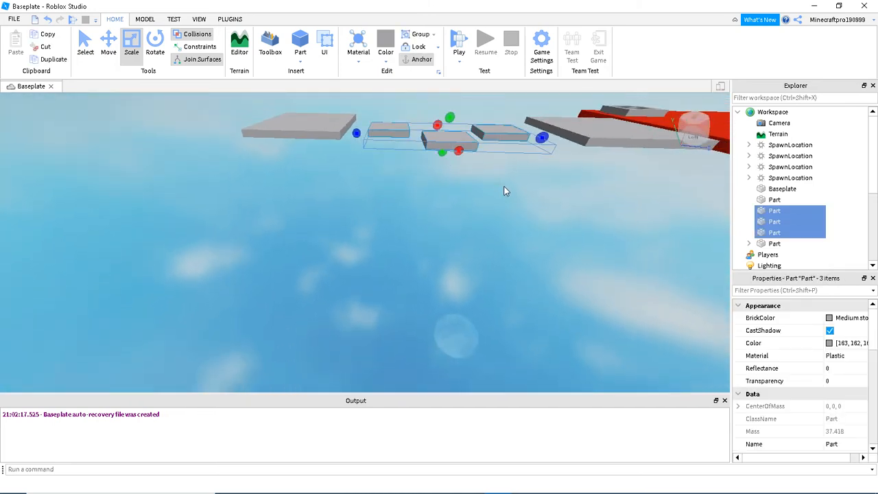
{"action": "key", "text": "ctrl+d"}
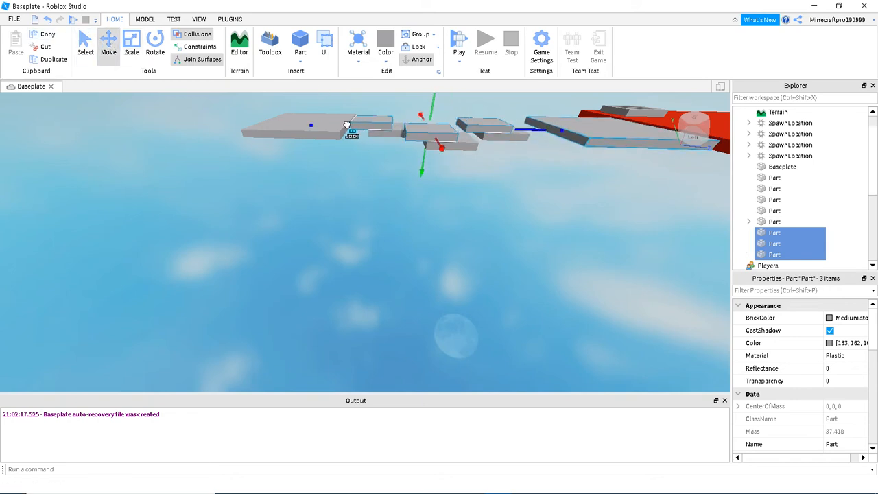
{"action": "right_click_drag", "start_coordinate": [493, 151], "coordinate": [493, 151]}
{"action": "key", "text": "s"}
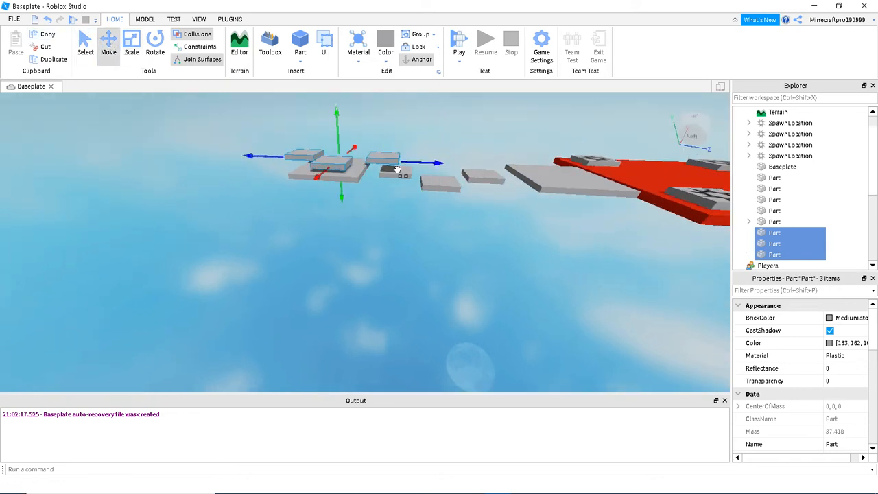
{"action": "left_click_drag", "start_coordinate": [220, 115], "coordinate": [214, 122]}
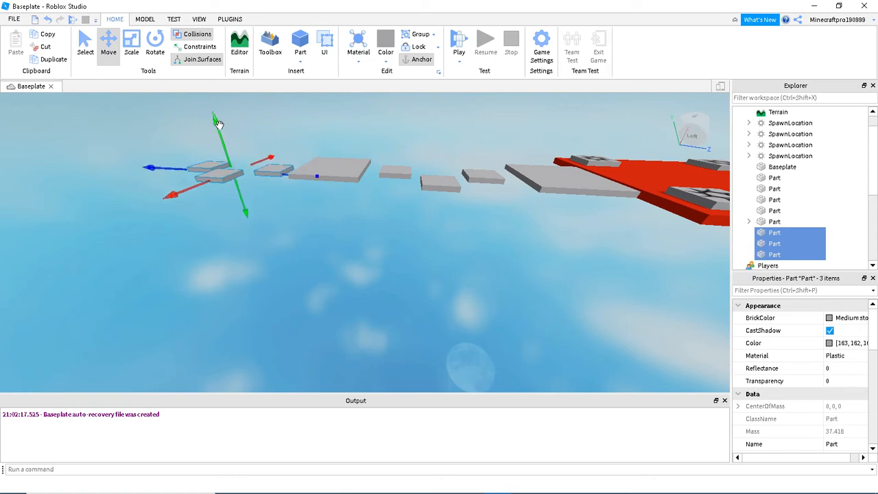
{"action": "key", "text": "f"}
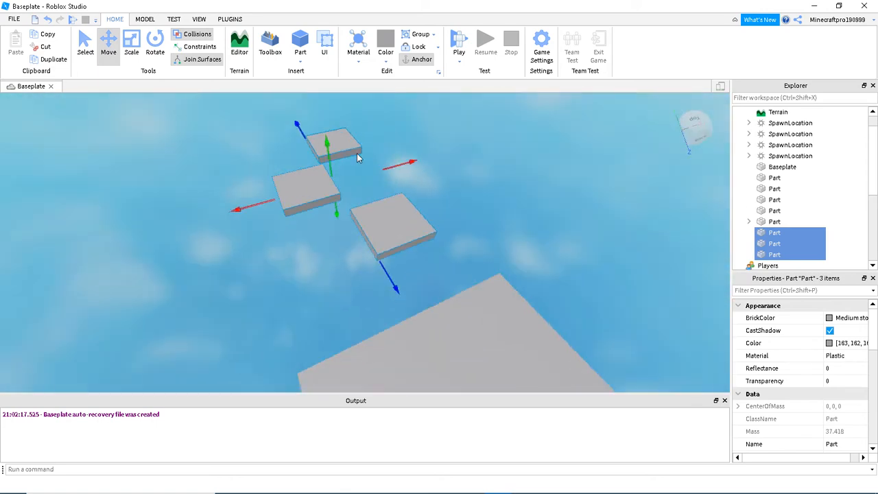
Move the three copied small platforms closer to the far large platform, leaving a jump gap.
{"action": "right_click_drag", "start_coordinate": [357, 154], "coordinate": [356, 154]}
{"action": "scroll", "coordinate": [357, 154], "scroll_direction": "down", "scroll_amount": 2}
{"action": "scroll", "coordinate": [356, 154], "scroll_direction": "up", "scroll_amount": 4}
{"action": "scroll", "coordinate": [357, 153], "scroll_direction": "down", "scroll_amount": 2}
{"action": "left_click_drag", "start_coordinate": [336, 266], "coordinate": [371, 269]}
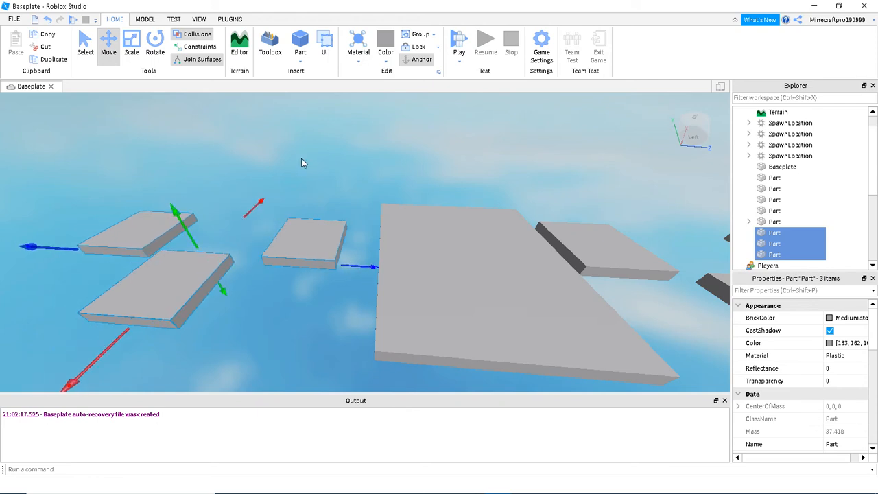
{"action": "left_click", "coordinate": [301, 162]}
Rotate the copied small platform nearest the far large platform so that its surface is tilted.
{"action": "left_click", "coordinate": [298, 251]}
{"action": "key", "text": "f"}
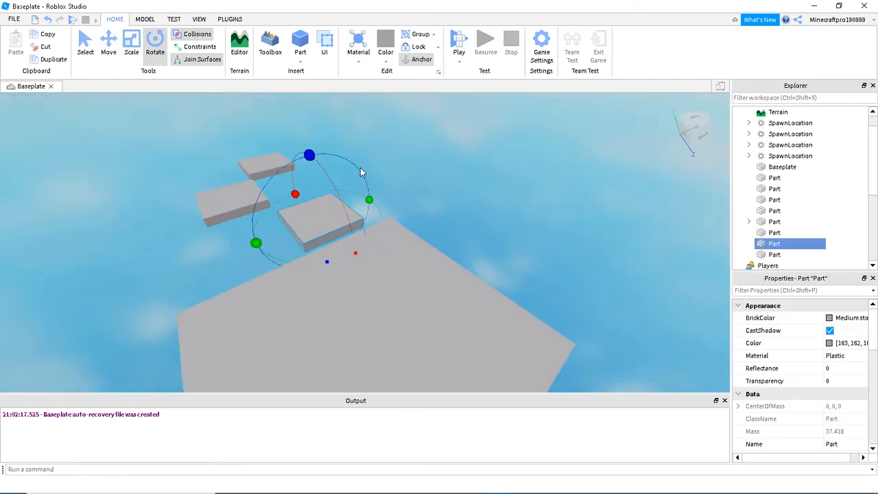
{"action": "left_click", "coordinate": [394, 121]}
{"action": "right_click_drag", "start_coordinate": [394, 121], "coordinate": [394, 121]}
{"action": "scroll", "coordinate": [395, 122], "scroll_direction": "up", "scroll_amount": 3}
{"action": "scroll", "coordinate": [419, 202], "scroll_direction": "down", "scroll_amount": 2}
{"action": "left_click", "coordinate": [419, 202]}
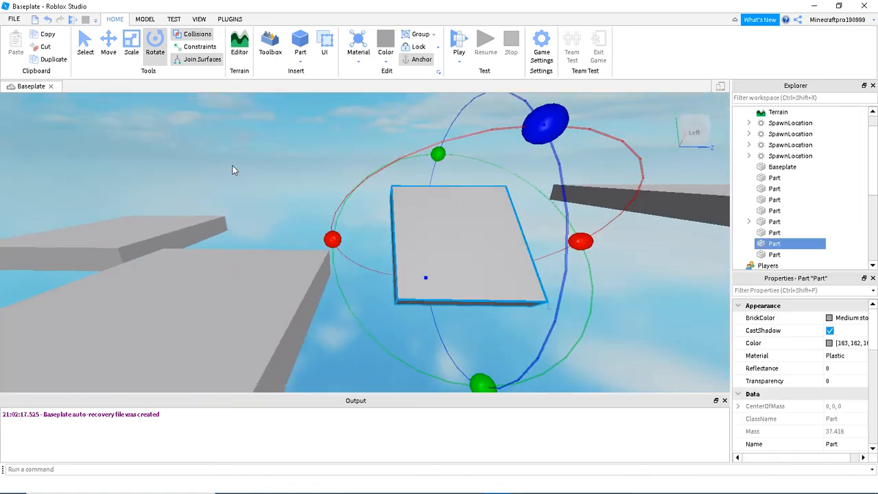
Rotate the second copied small platform to give it a steep tilt.
{"action": "right_click_drag", "start_coordinate": [217, 172], "coordinate": [217, 172]}
{"action": "scroll", "coordinate": [217, 172], "scroll_direction": "down", "scroll_amount": 3}
{"action": "left_click", "coordinate": [283, 236]}
{"action": "right_click_drag", "start_coordinate": [283, 235], "coordinate": [284, 236]}
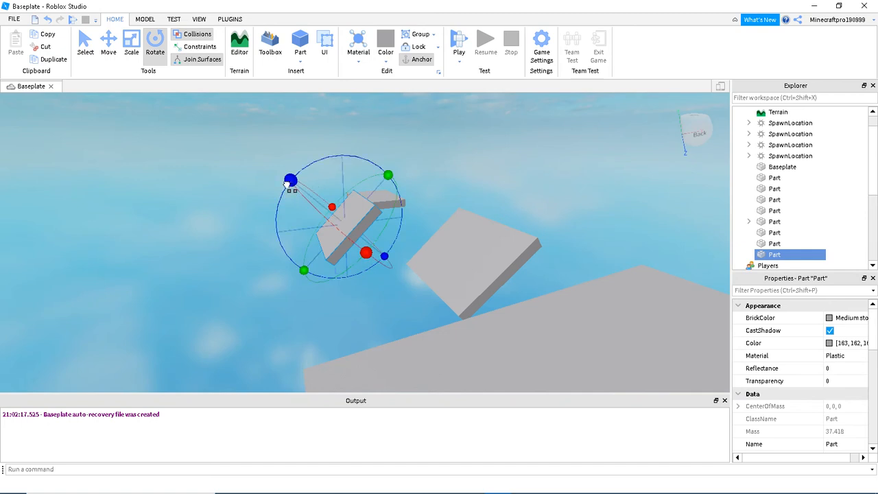
{"action": "left_click_drag", "start_coordinate": [311, 310], "coordinate": [313, 308]}
Tilt the last copied small platform with the Rotate tool, and clear the selection to view the whole course.
{"action": "left_click", "coordinate": [409, 249]}
{"action": "right_click_drag", "start_coordinate": [459, 188], "coordinate": [460, 188]}
{"action": "left_click", "coordinate": [435, 214]}
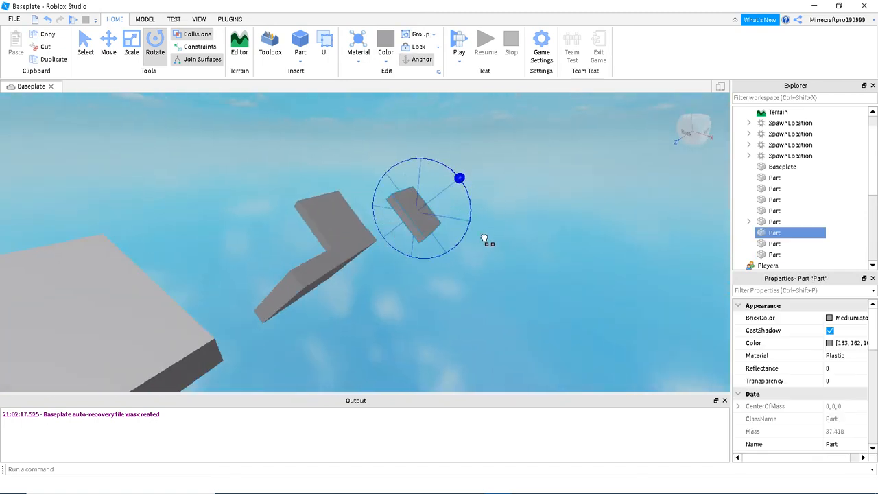
{"action": "left_click", "coordinate": [488, 289]}
{"action": "scroll", "coordinate": [489, 290], "scroll_direction": "down", "scroll_amount": 5}
{"action": "right_click_drag", "start_coordinate": [488, 288], "coordinate": [489, 289]}
{"action": "scroll", "coordinate": [488, 288], "scroll_direction": "down", "scroll_amount": 3}
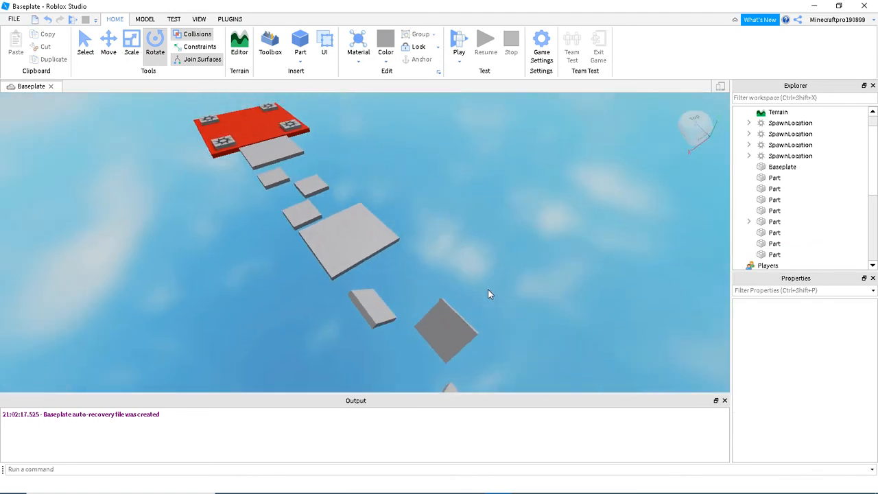
Start a playtest and run the character off the red spawn baseplate onto the first large platform.
{"action": "scroll", "coordinate": [489, 288], "scroll_direction": "up", "scroll_amount": 5}
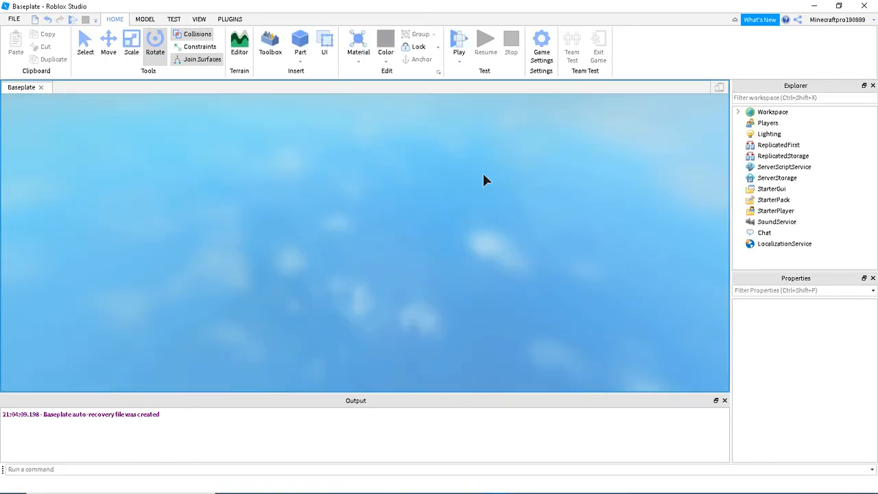
{"action": "key", "text": "F5"}
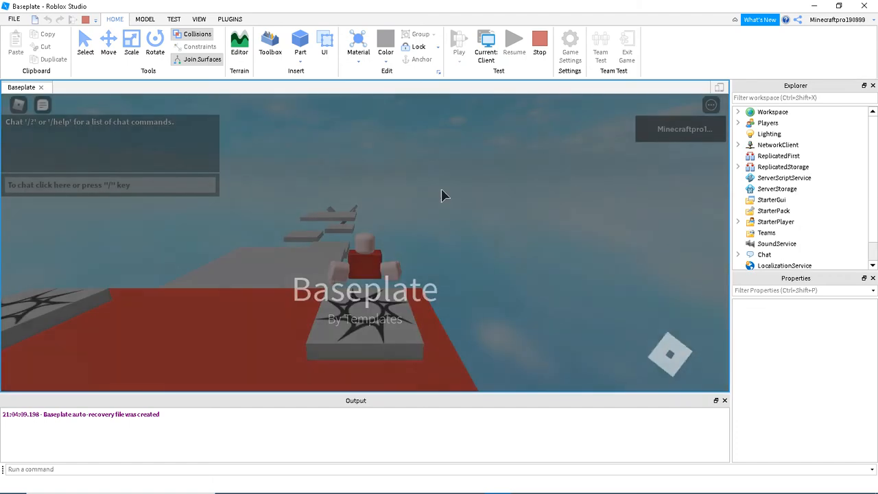
{"action": "key", "text": "w"}
{"action": "key", "text": "w"}
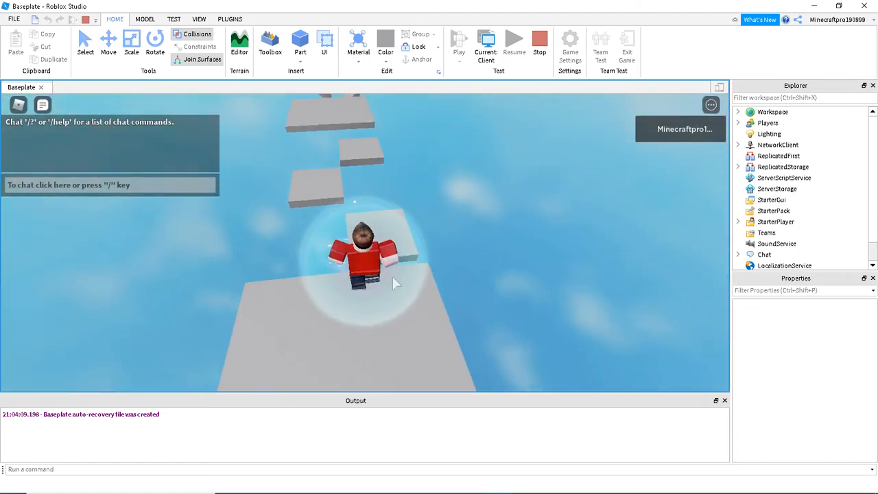
Jump the character across the small platforms and onward along the obstacle course to test the gaps.
{"action": "key", "text": "space"}
{"action": "key", "text": "space"}
{"action": "key", "text": "w"}
{"action": "right_click_drag", "start_coordinate": [392, 276], "coordinate": [392, 276]}
{"action": "key", "text": "s"}
{"action": "key", "text": "space"}
{"action": "right_click_drag", "start_coordinate": [344, 240], "coordinate": [344, 239]}
{"action": "key", "text": "w"}
{"action": "key", "text": "space"}
{"action": "key", "text": "w"}
{"action": "key", "text": "space"}
{"action": "key", "text": "w"}
{"action": "key", "text": "space"}
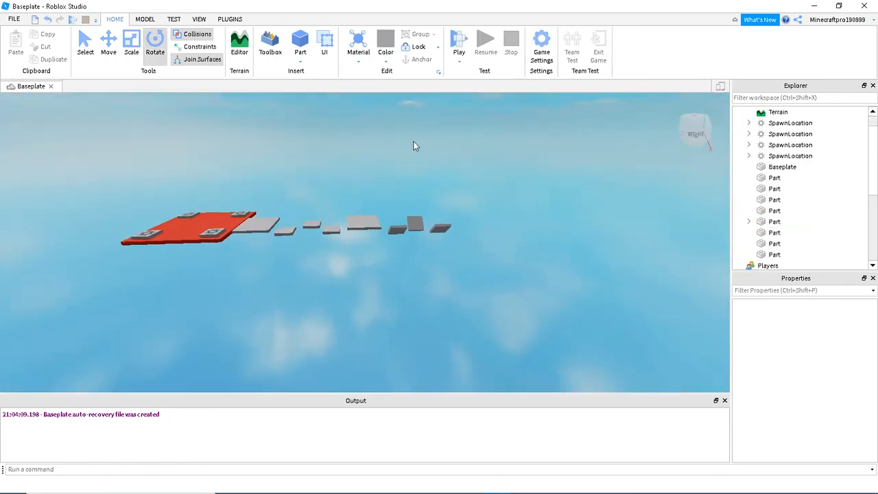
Duplicate the far large platform, move the copy beyond the last tilted platform, and lower it slightly.
{"action": "left_click", "coordinate": [380, 208]}
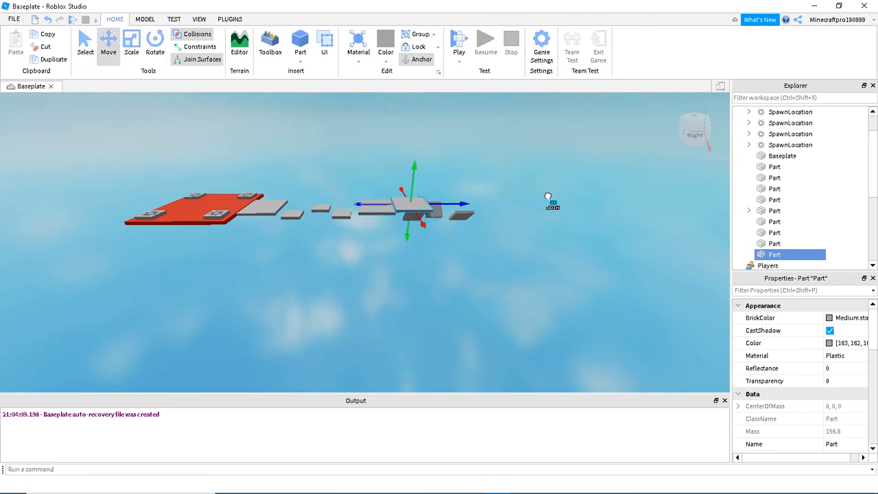
{"action": "scroll", "coordinate": [546, 206], "scroll_direction": "up", "scroll_amount": 8}
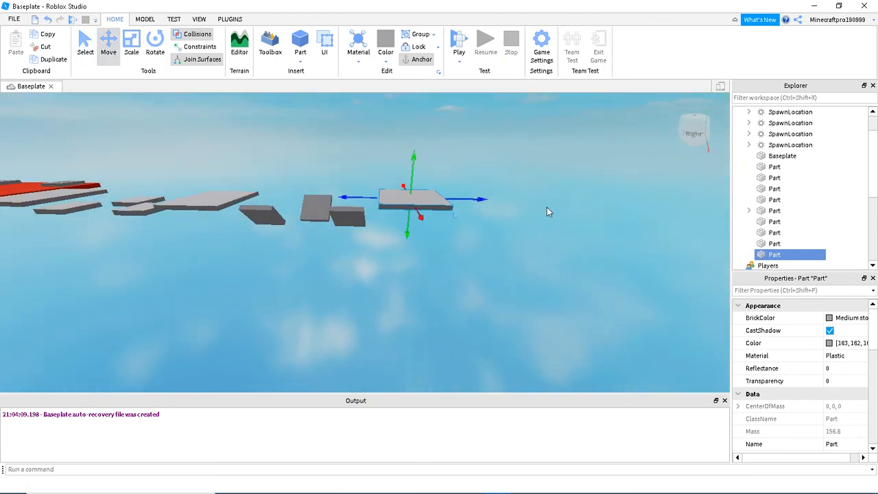
{"action": "left_click_drag", "start_coordinate": [495, 145], "coordinate": [492, 171]}
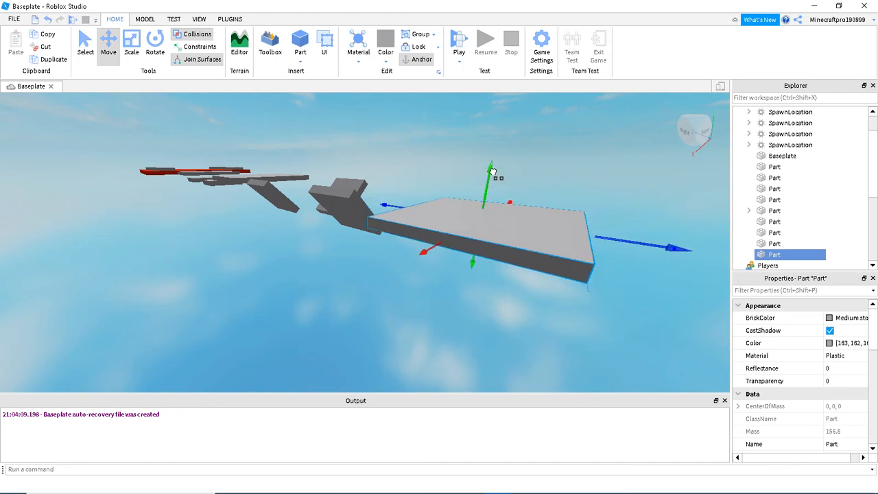
{"action": "left_click", "coordinate": [562, 143]}
{"action": "right_click_drag", "start_coordinate": [563, 143], "coordinate": [559, 140]}
{"action": "left_click", "coordinate": [373, 189]}
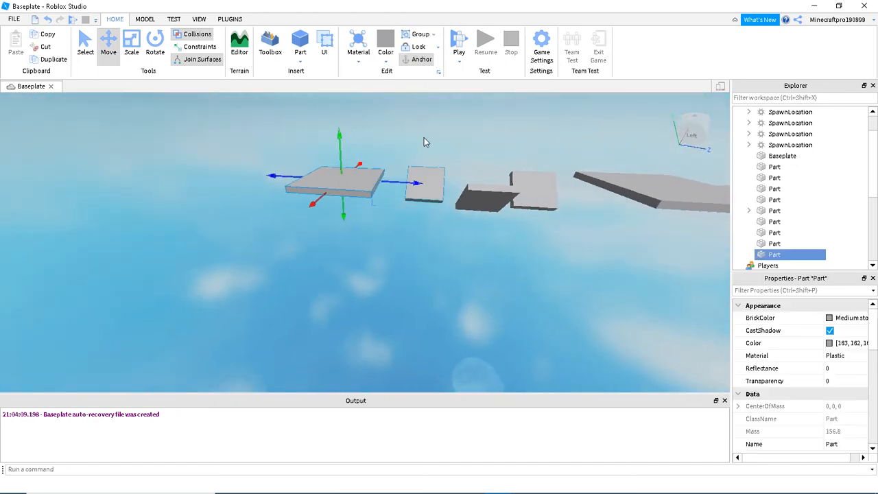
{"action": "left_click", "coordinate": [424, 137]}
{"action": "key", "text": "s"}
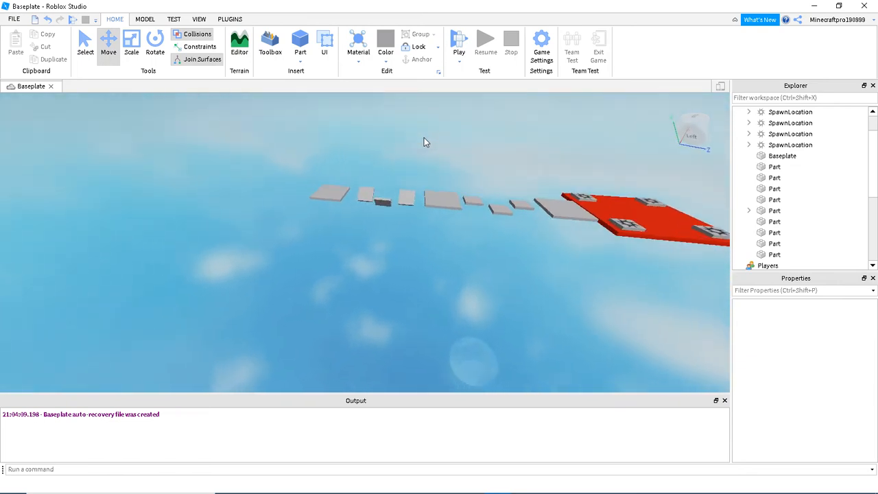
{"action": "key", "text": "w"}
{"action": "key", "text": "s"}
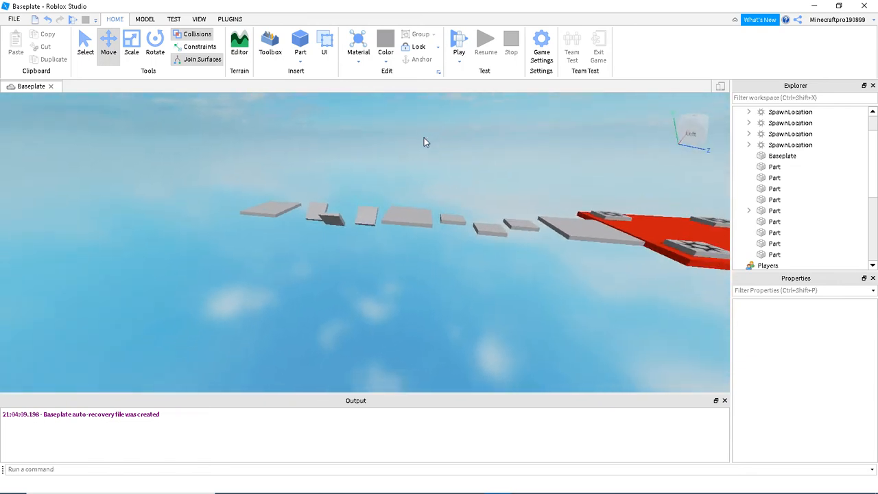
{"action": "key", "text": "w"}
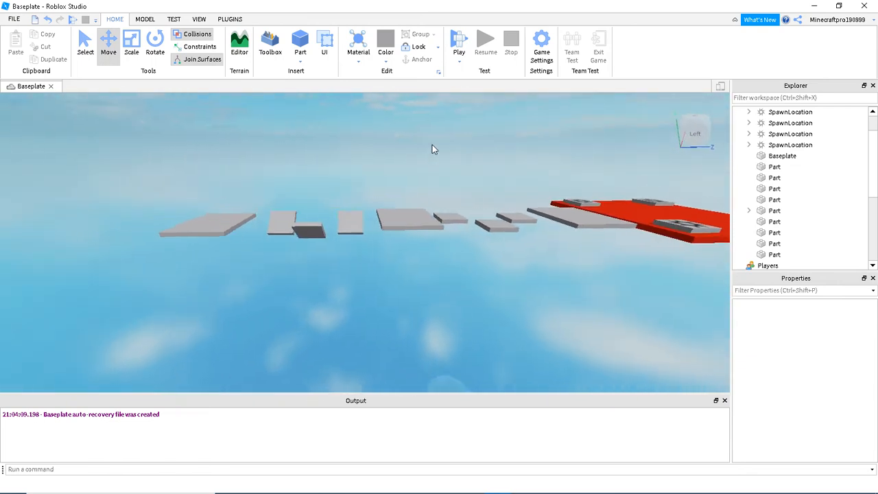
{"action": "key", "text": "s"}
{"action": "key", "text": "w"}
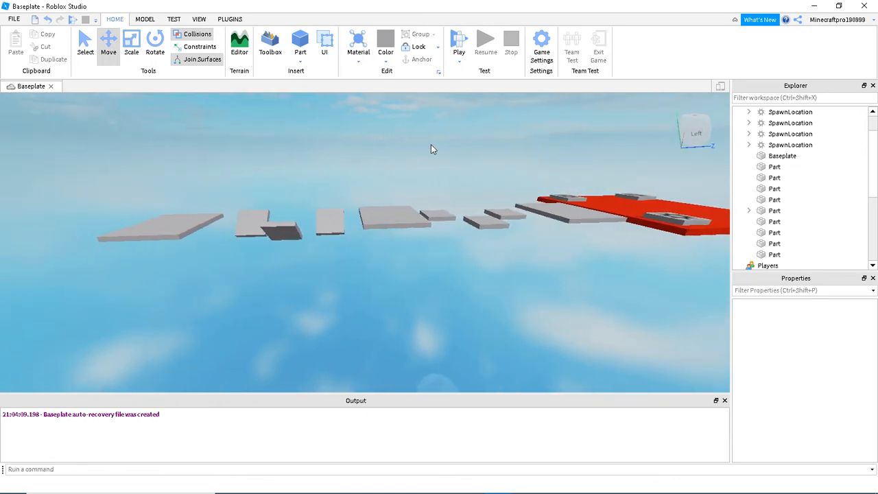